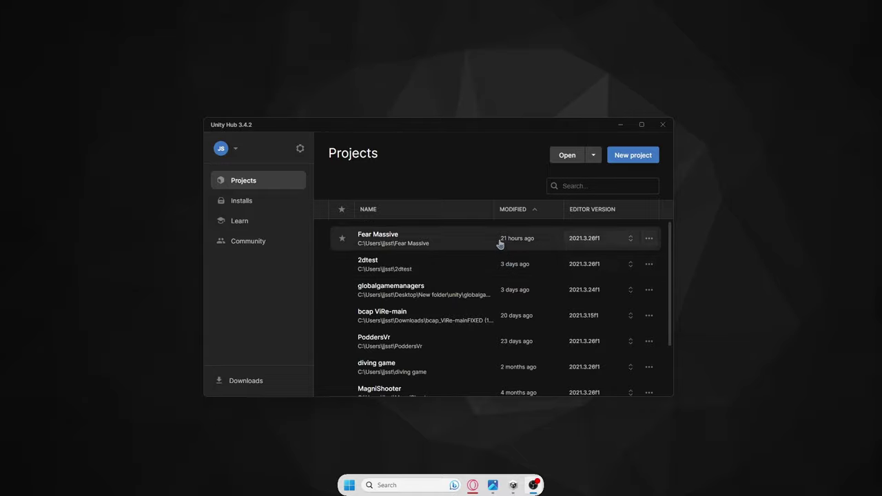
# - Choose the recommended 2022.3.10f1 LTS editor release for installation
pyautogui.moveTo(282, 127); pyautogui.dragTo(312, 126)
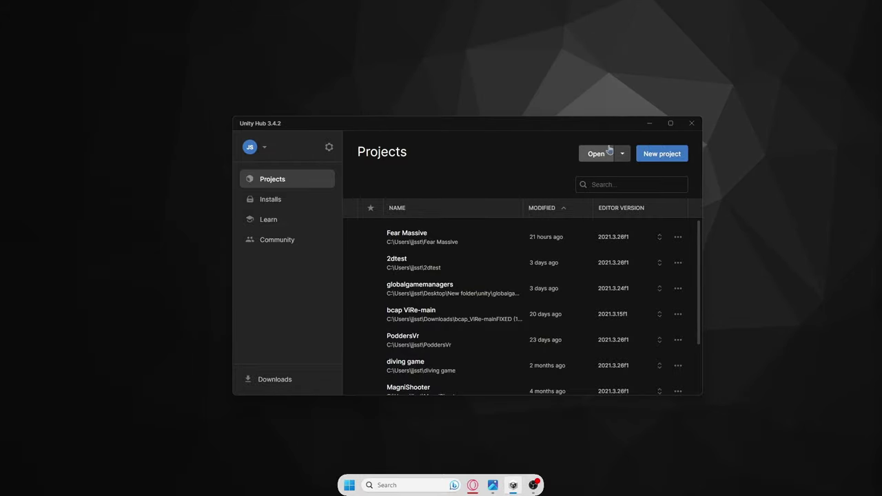
pyautogui.click(285, 197)
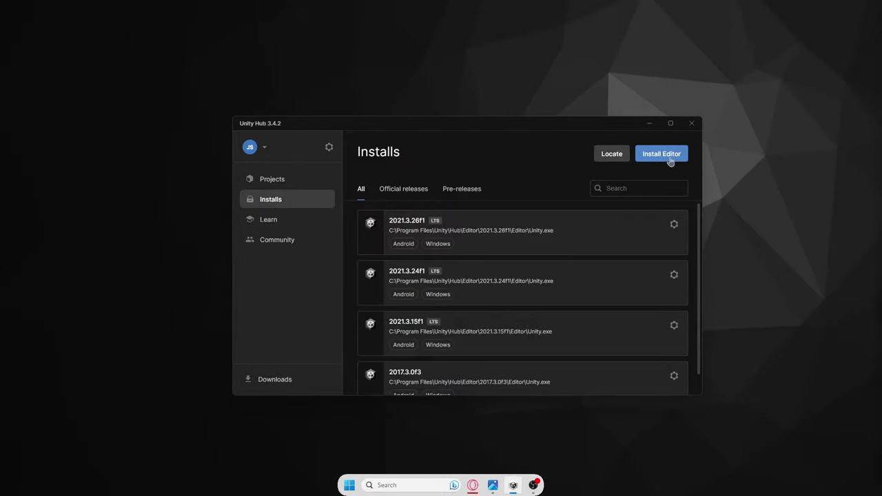
pyautogui.click(669, 160)
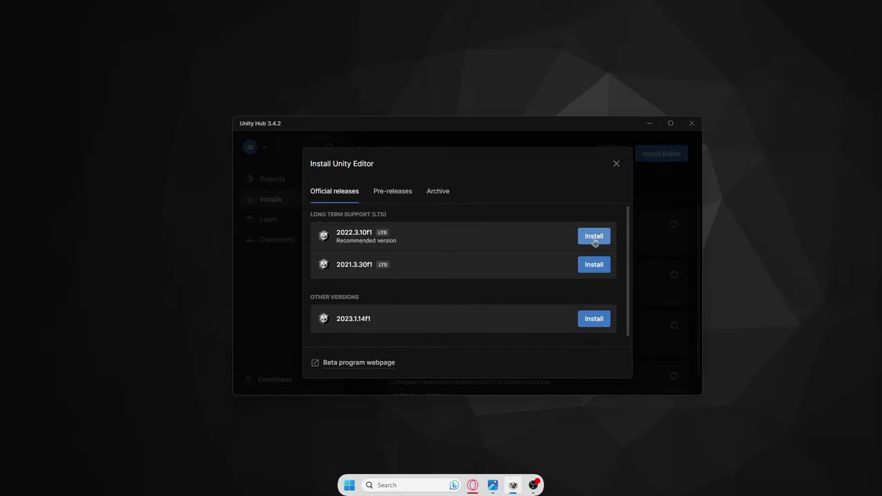
pyautogui.click(589, 237)
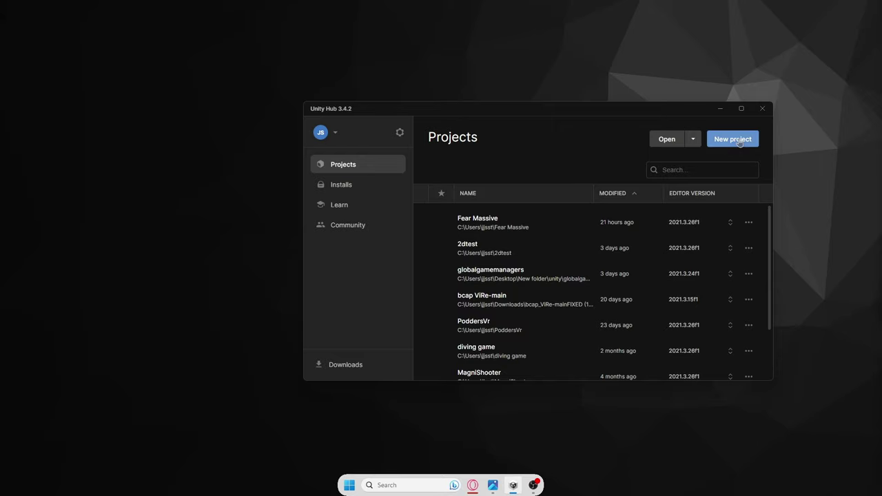
# - Create a new project named "tutorial" from the 3D Core template
pyautogui.click(739, 140)
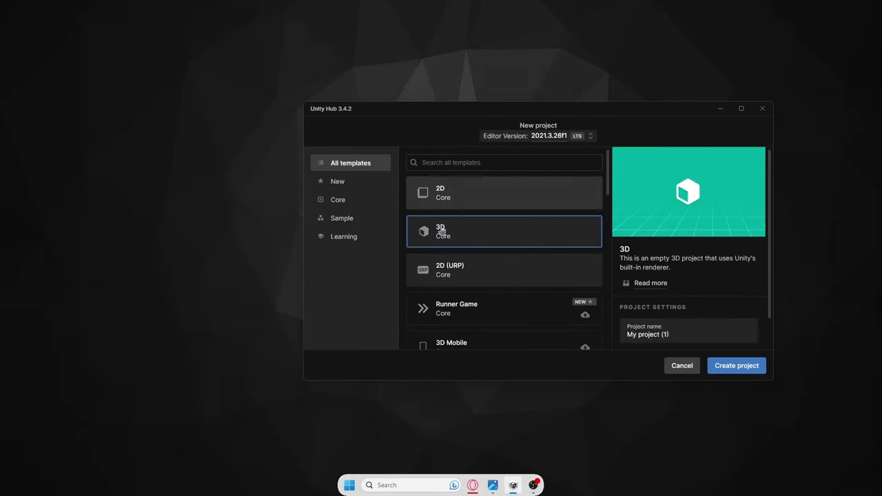
pyautogui.click(641, 332)
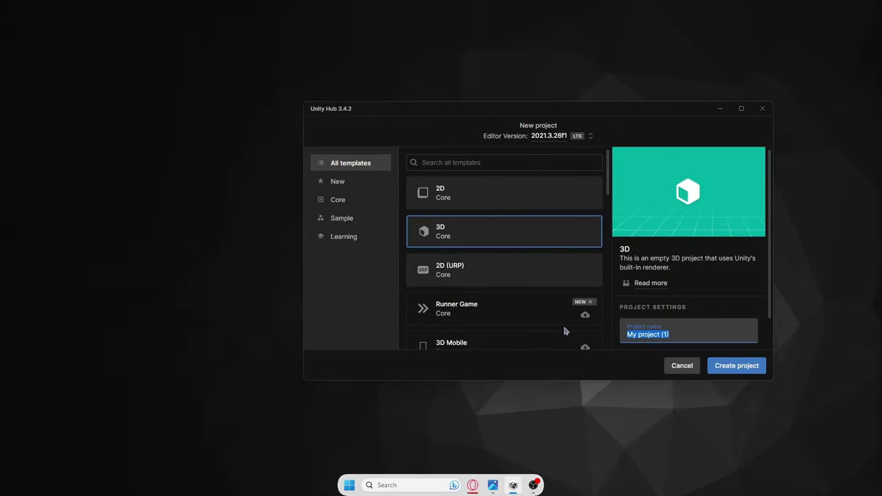
pyautogui.write('tutorial')
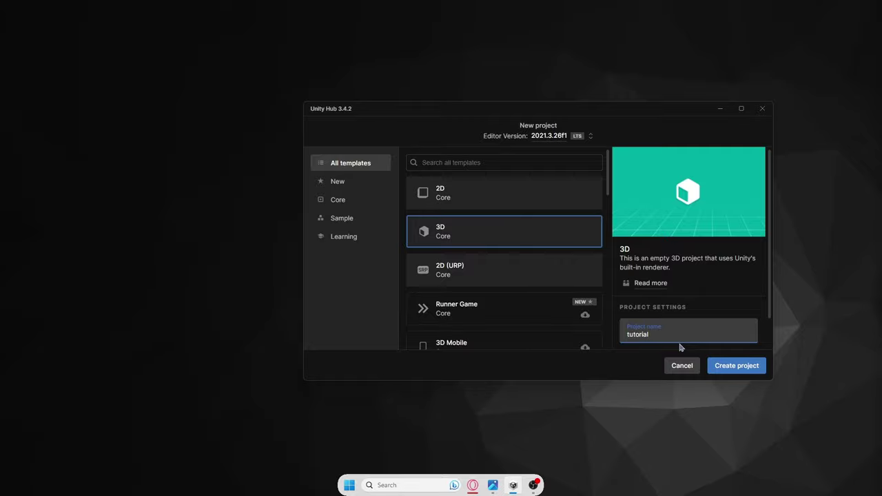
pyautogui.click(732, 366)
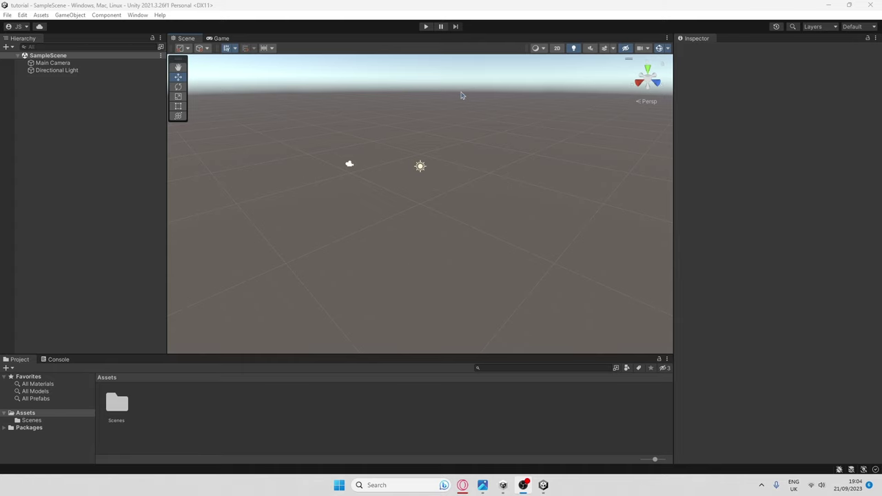
# - Install XR Plugin Management from the project settings
pyautogui.click(398, 81)
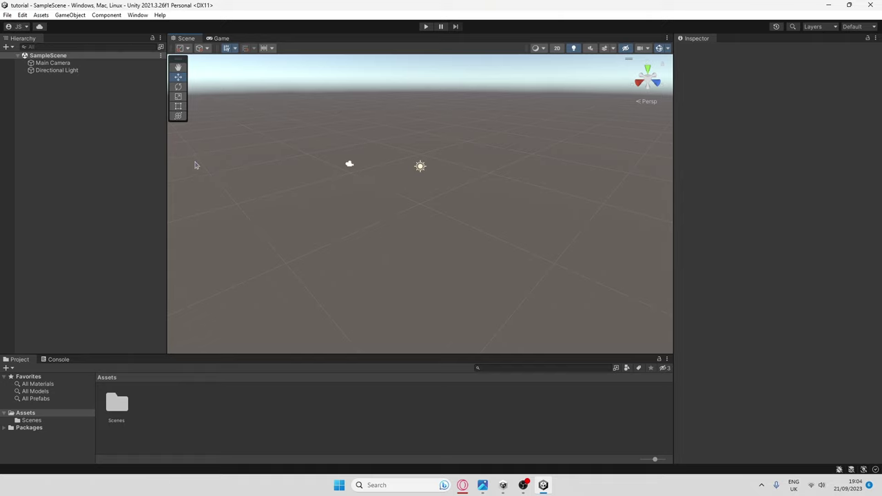
pyautogui.click(23, 14)
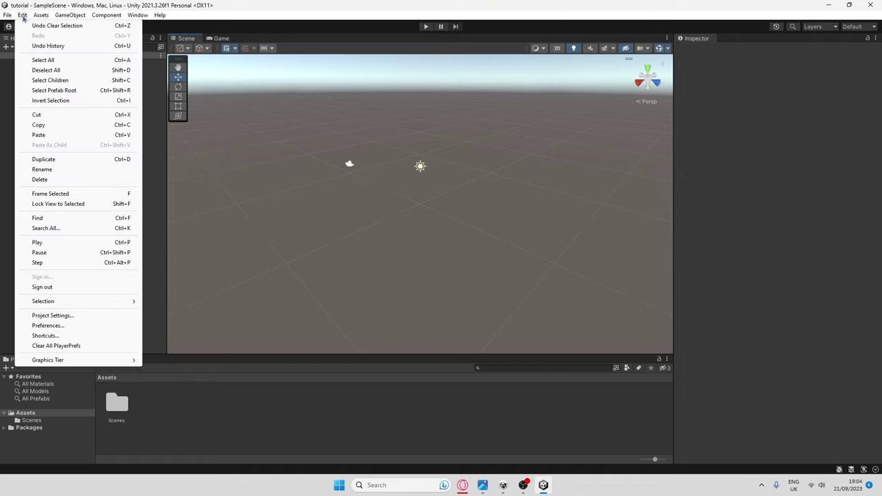
pyautogui.click(68, 317)
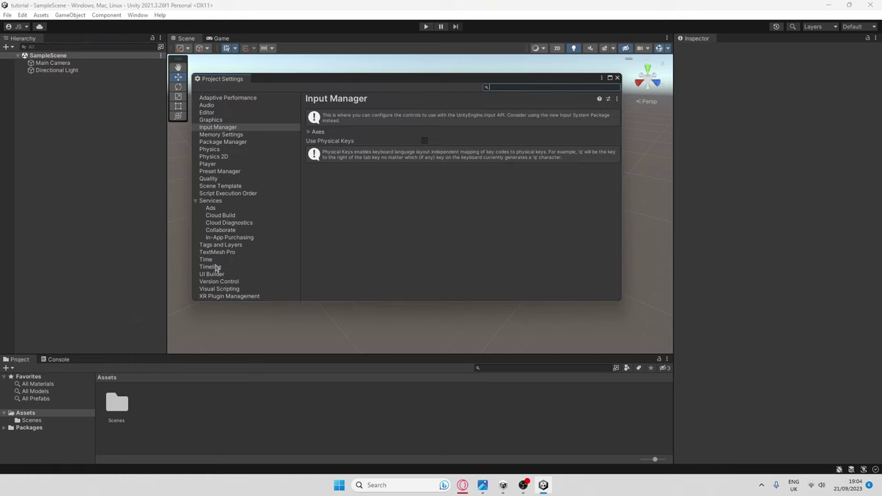
pyautogui.click(223, 298)
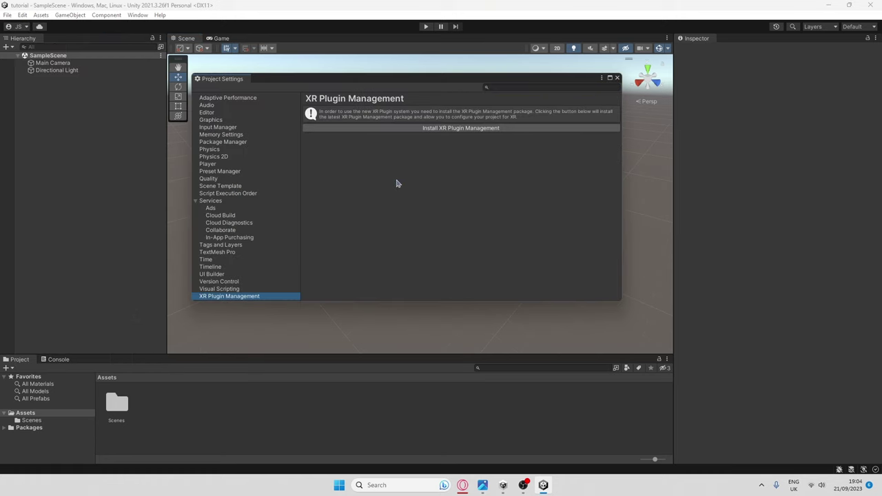
pyautogui.click(442, 129)
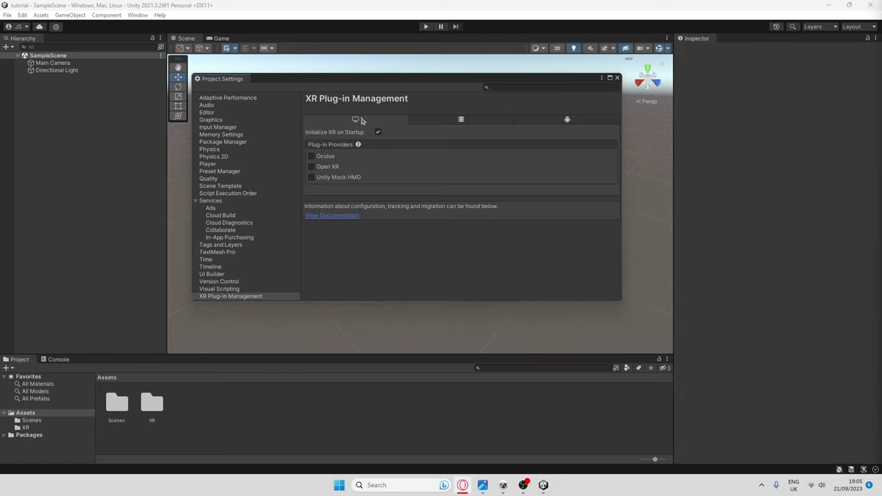
# - Enable Open XR as the desktop plug-in provider and accept enabling the new input system backends with an editor restart
pyautogui.click(311, 166)
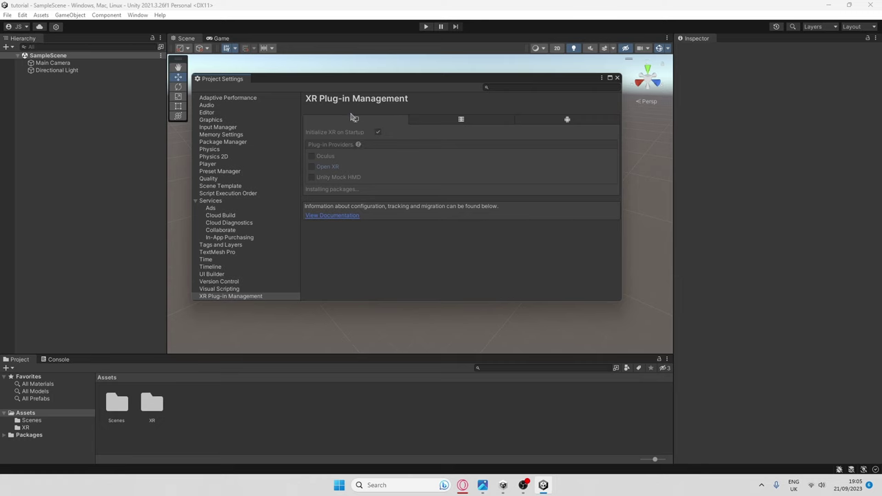
pyautogui.moveTo(414, 80); pyautogui.dragTo(434, 77)
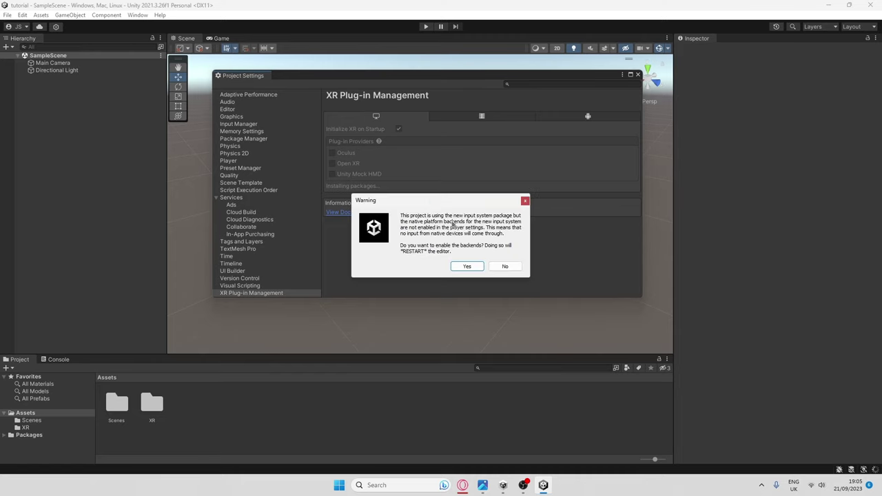
pyautogui.moveTo(432, 204); pyautogui.dragTo(455, 177)
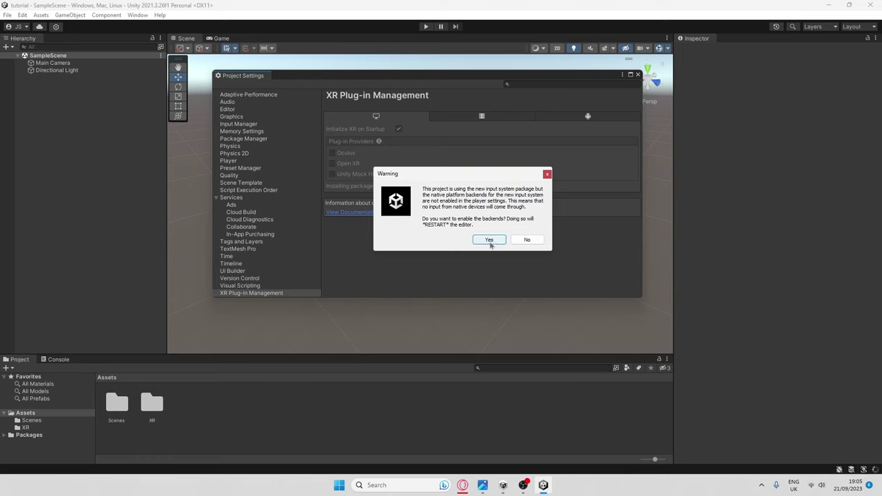
pyautogui.click(489, 240)
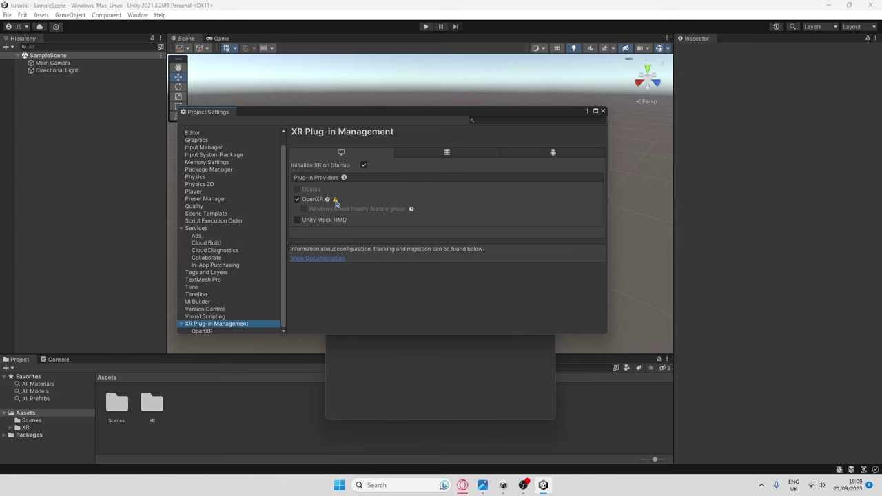
# - Resolve the OpenXR interaction profile issue by adding the Valve Index and Oculus Touch controller profiles for desktop
pyautogui.click(335, 200)
pyautogui.moveTo(423, 166); pyautogui.dragTo(451, 142)
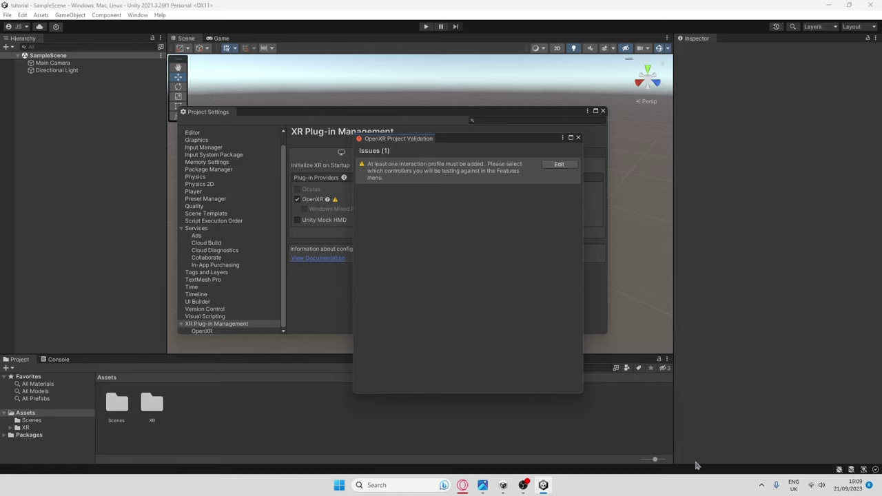
pyautogui.click(558, 164)
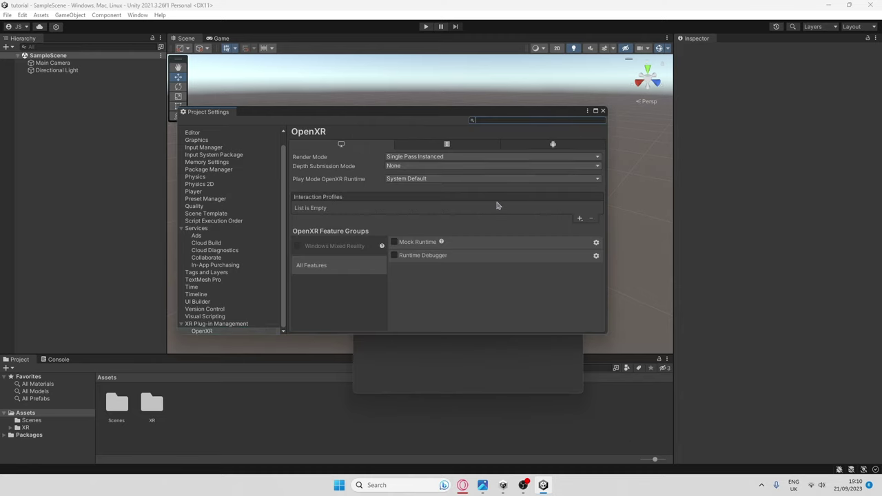
pyautogui.click(580, 219)
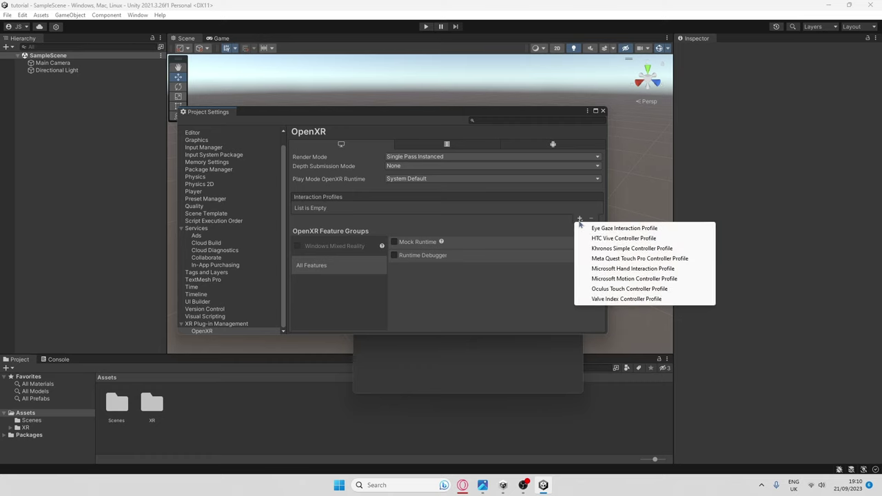
pyautogui.click(601, 299)
pyautogui.click(579, 219)
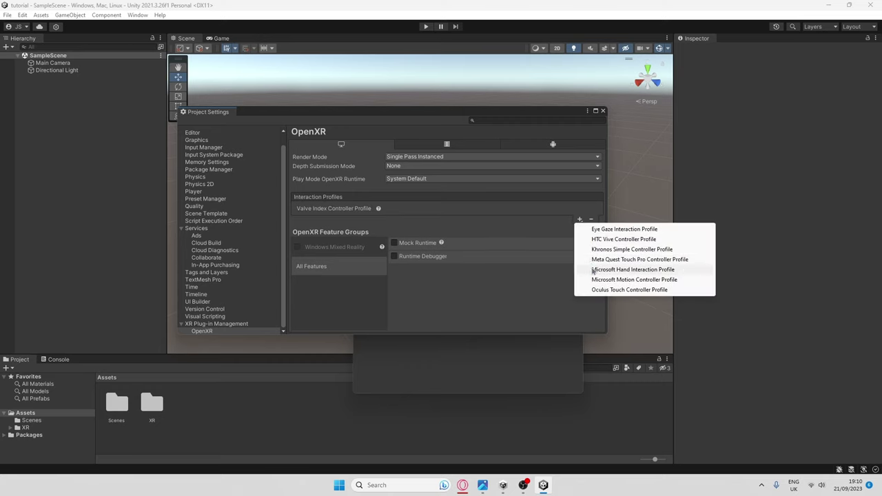
pyautogui.click(598, 290)
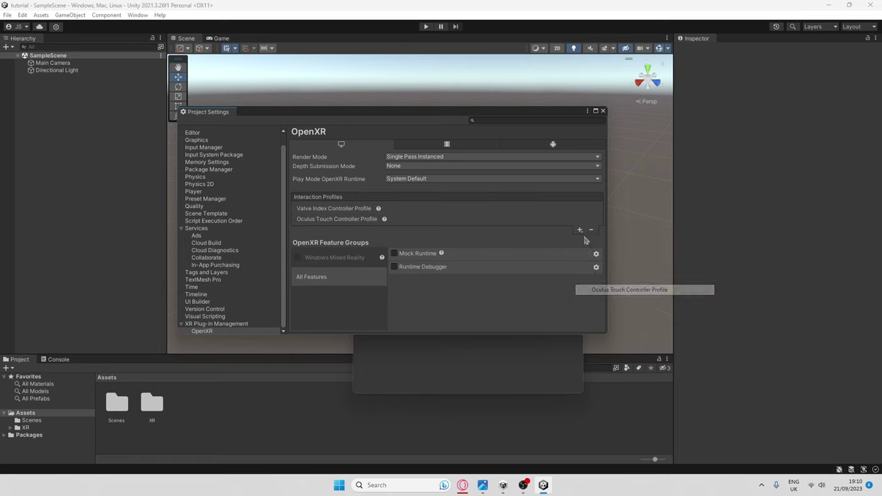
pyautogui.click(579, 229)
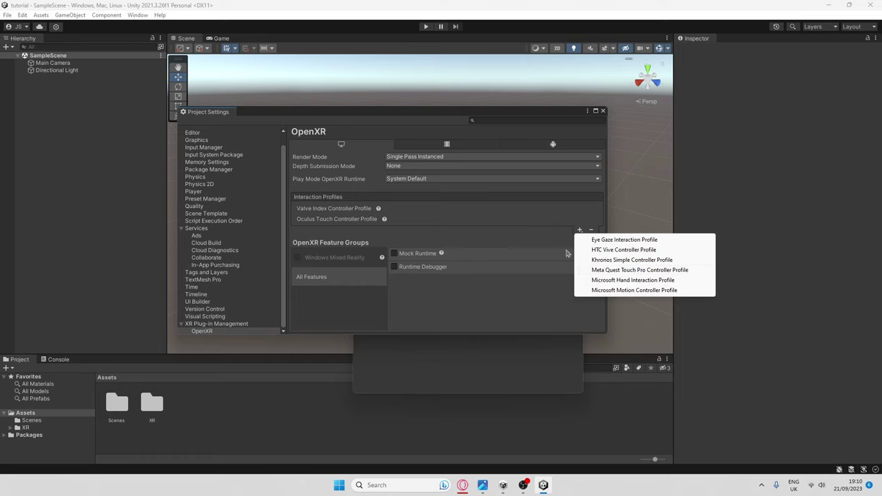
pyautogui.click(592, 230)
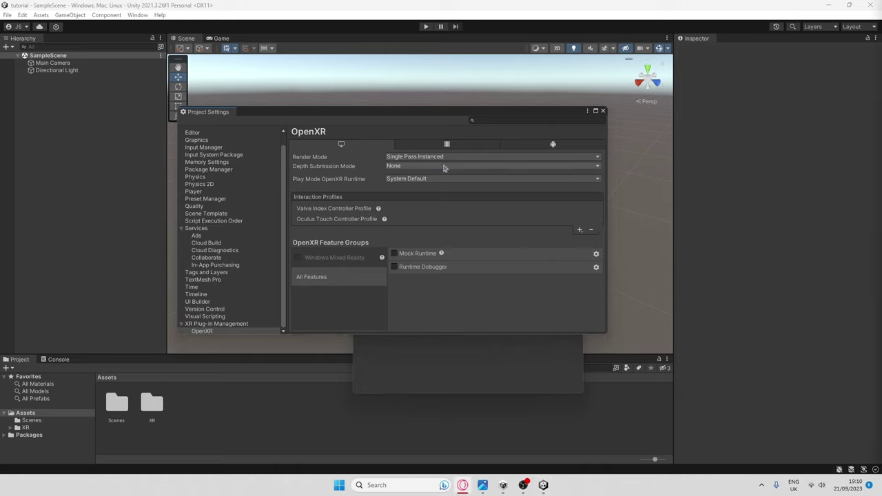
# - Set the OpenXR render mode to Multi-pass for both desktop and Android
pyautogui.click(409, 160)
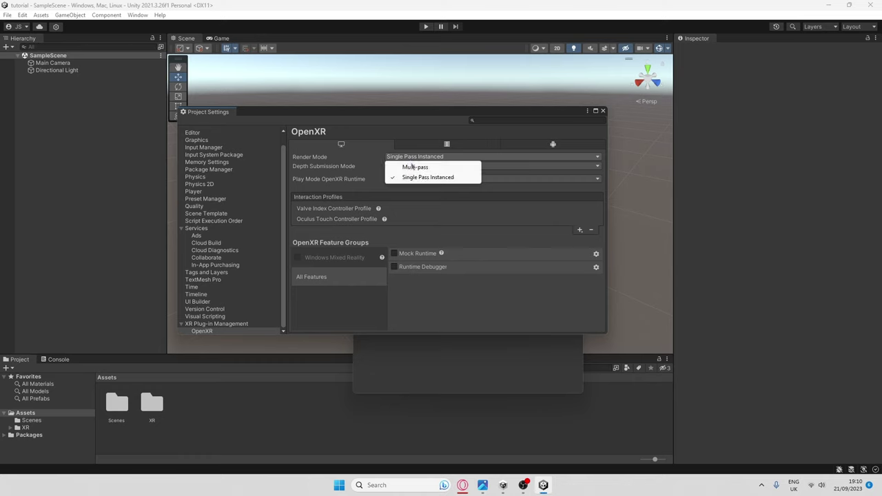
pyautogui.click(413, 166)
pyautogui.click(545, 145)
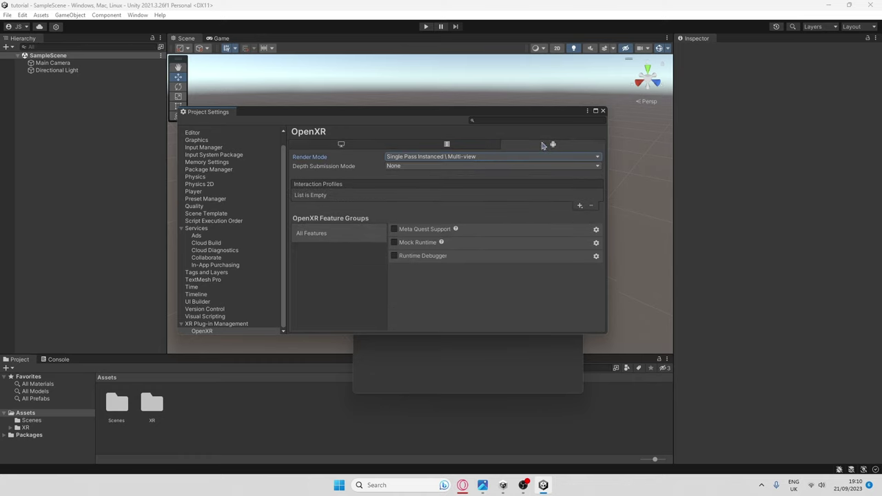
pyautogui.click(435, 158)
pyautogui.click(432, 167)
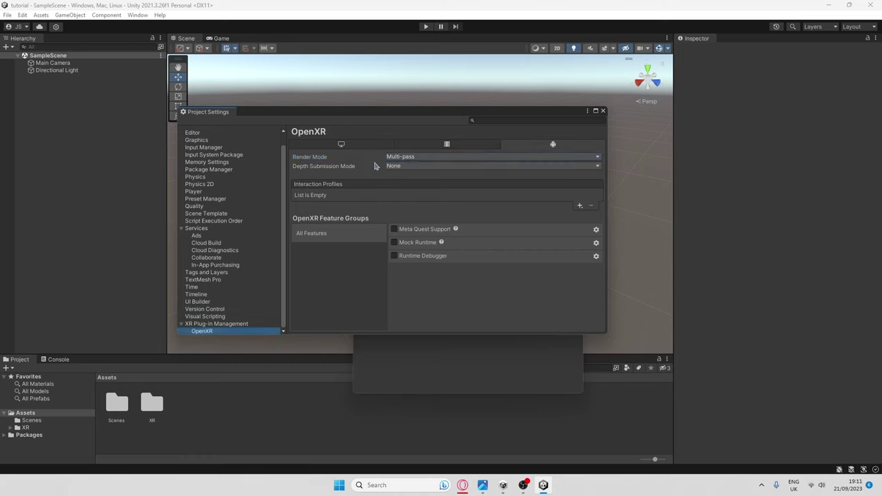
# - Enable the Oculus plug-in provider for Android and set the desktop Oculus stereo rendering mode to Multi Pass
pyautogui.click(213, 323)
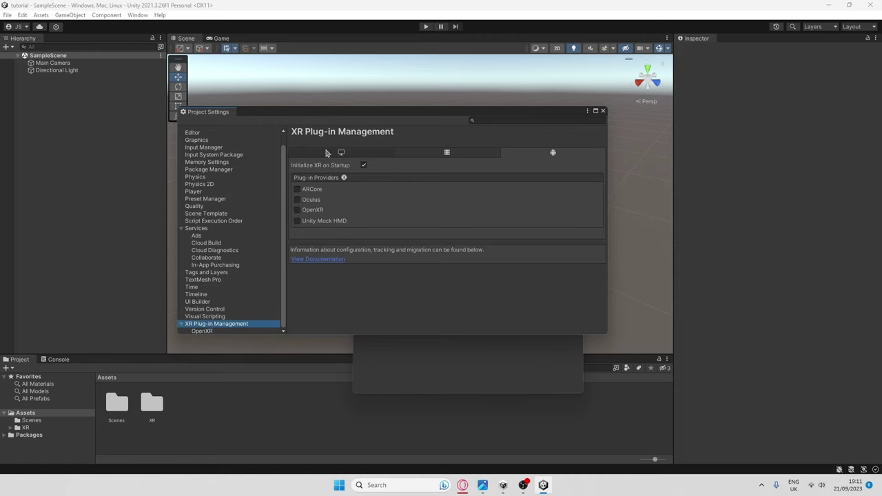
pyautogui.click(298, 201)
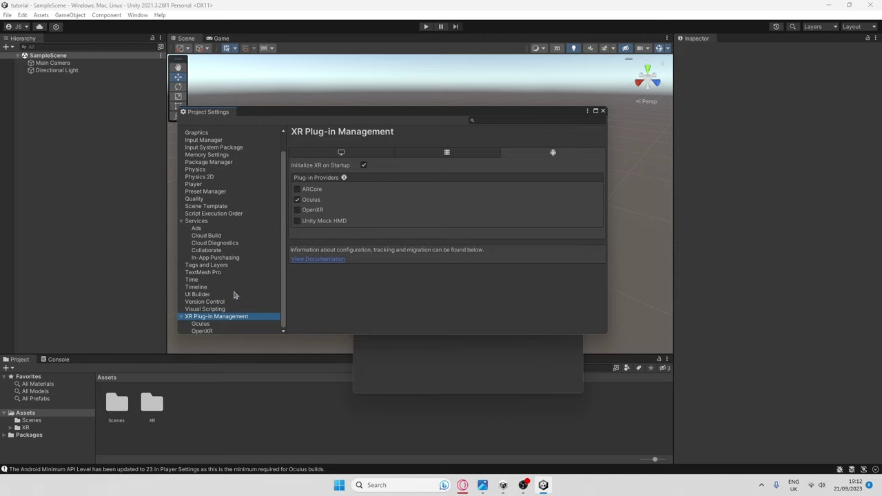
pyautogui.click(205, 325)
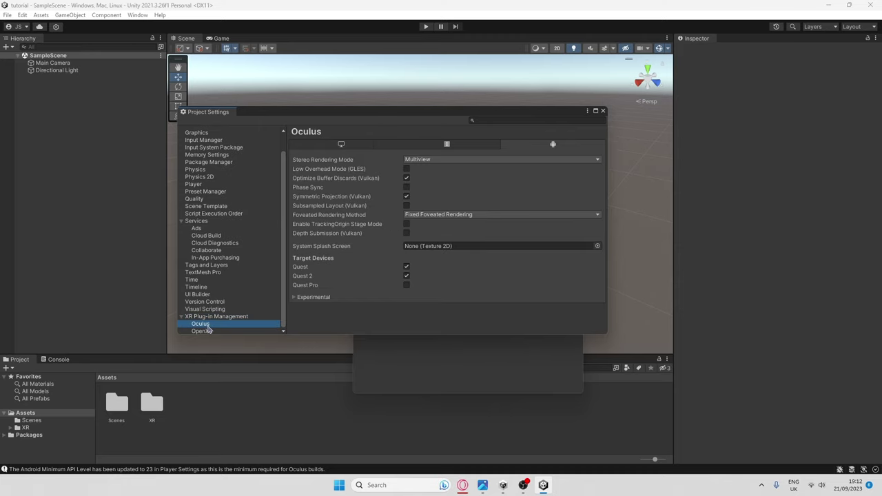
pyautogui.click(342, 146)
pyautogui.click(422, 160)
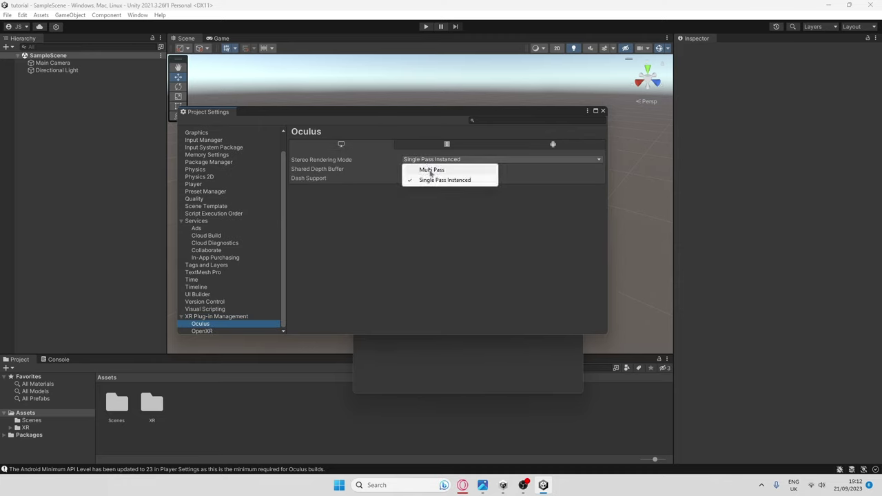
pyautogui.click(425, 169)
# - Set the Android Oculus stereo rendering mode to Multi Pass and enable Low Overhead Mode (GLES)
pyautogui.click(523, 144)
pyautogui.click(452, 160)
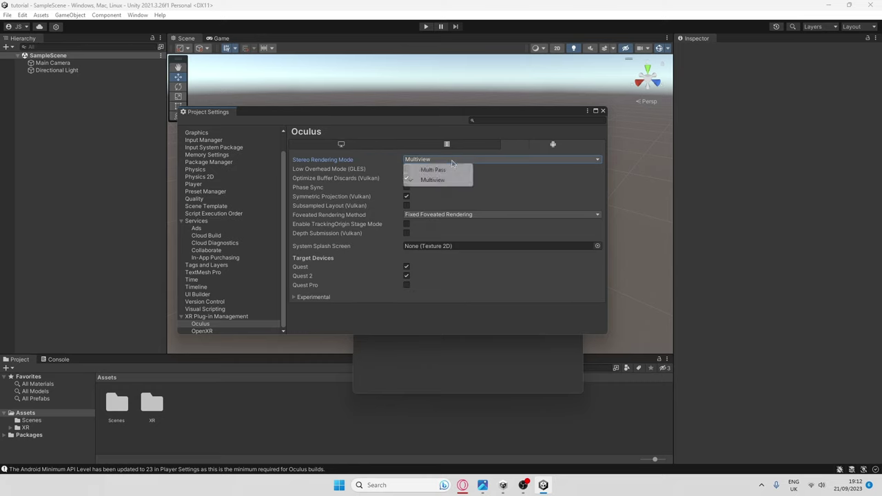
pyautogui.click(443, 171)
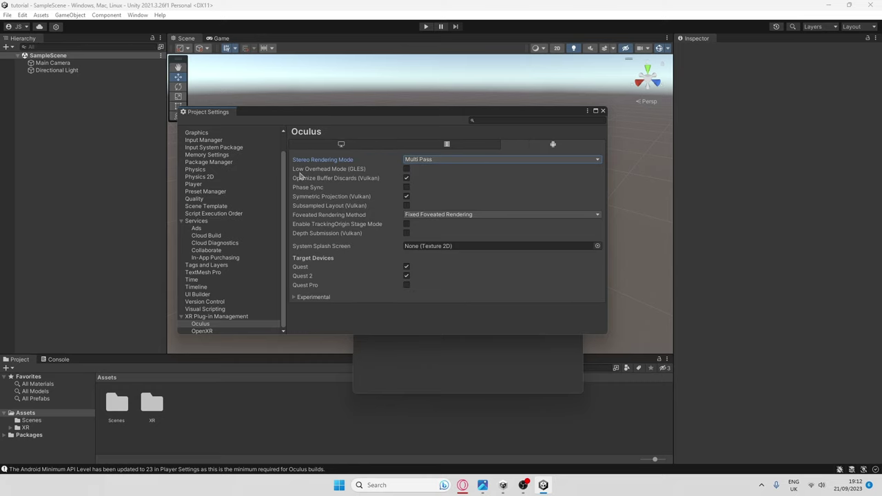
pyautogui.click(407, 170)
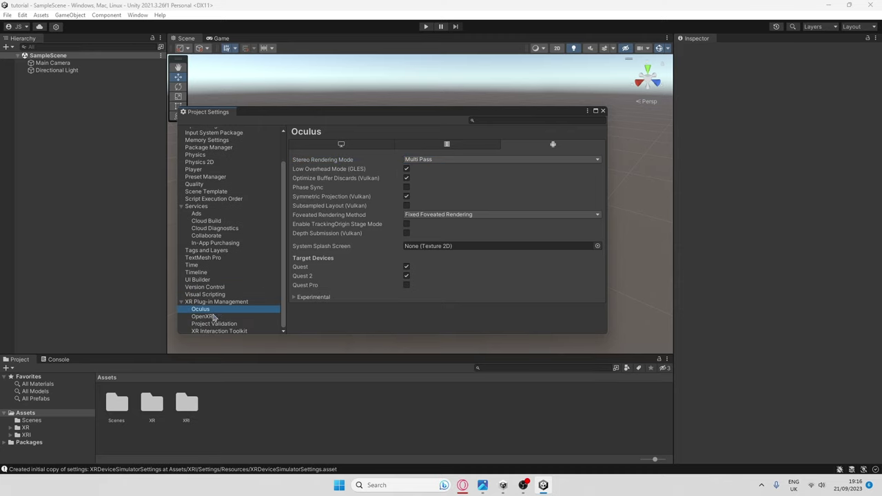
# - Add the Oculus Touch Controller Profile to the OpenXR interaction profiles for Android
pyautogui.click(214, 317)
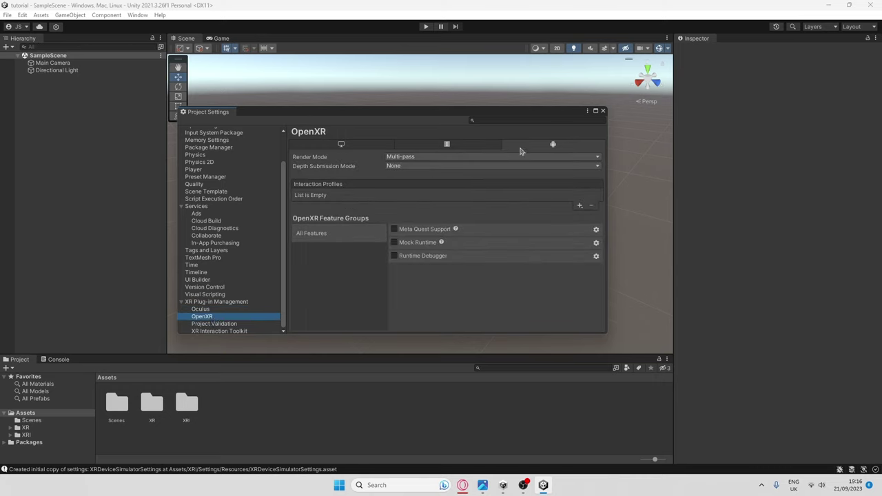
pyautogui.click(579, 205)
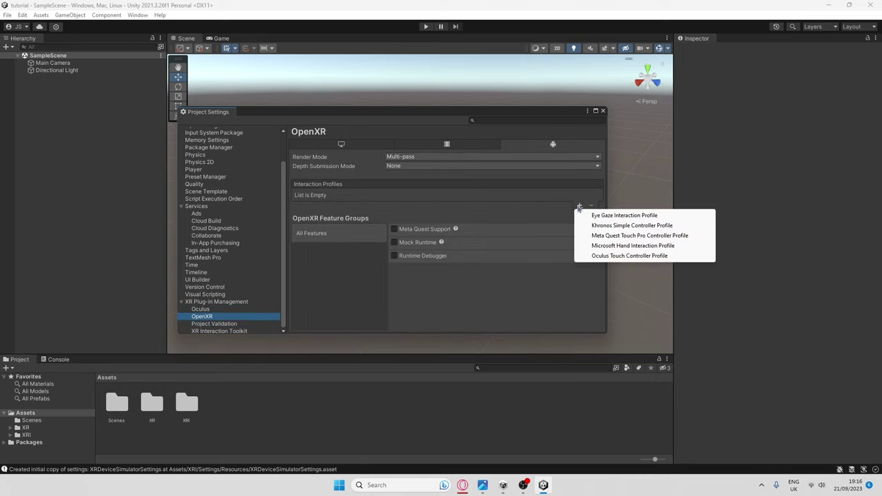
pyautogui.click(611, 257)
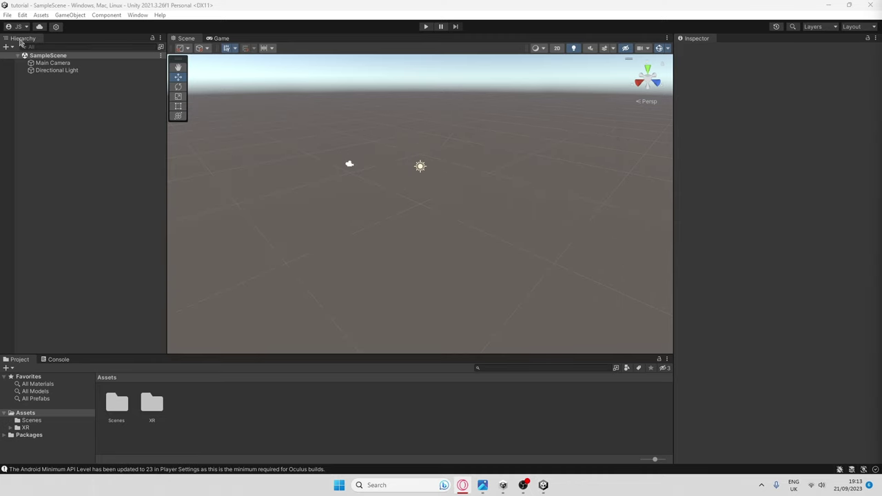
# - Add the package com.unity.xr.interaction.toolkit to the project from a git URL in the Package Manager
pyautogui.click(9, 16)
pyautogui.click(29, 61)
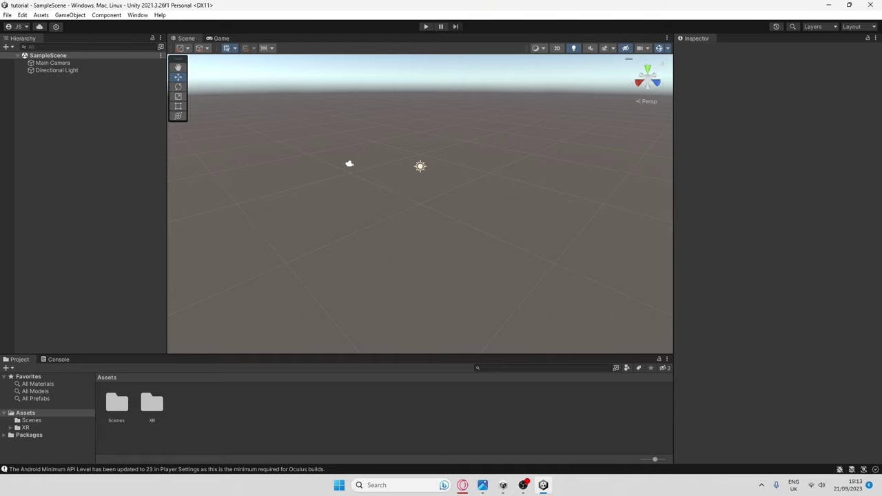
pyautogui.click(138, 15)
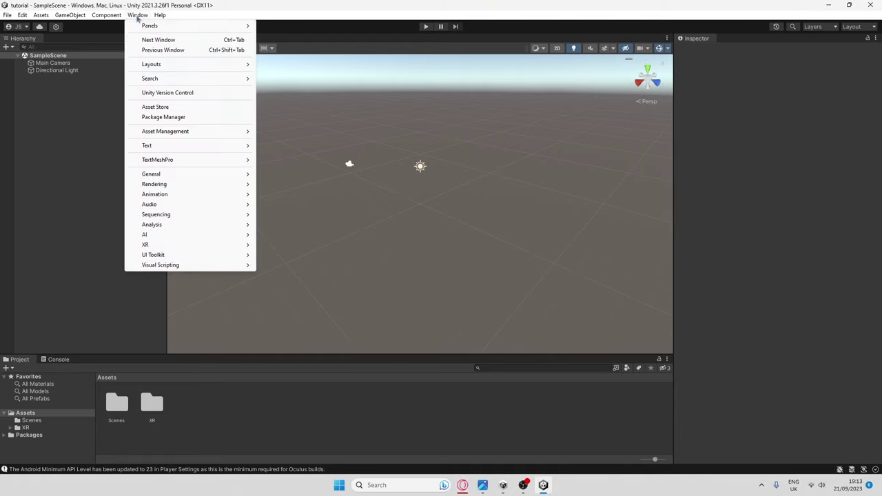
pyautogui.click(154, 117)
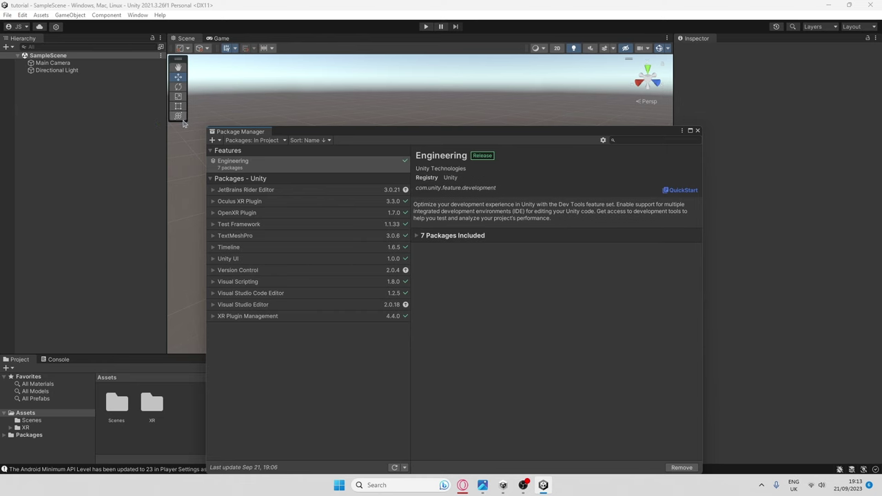
pyautogui.click(333, 91)
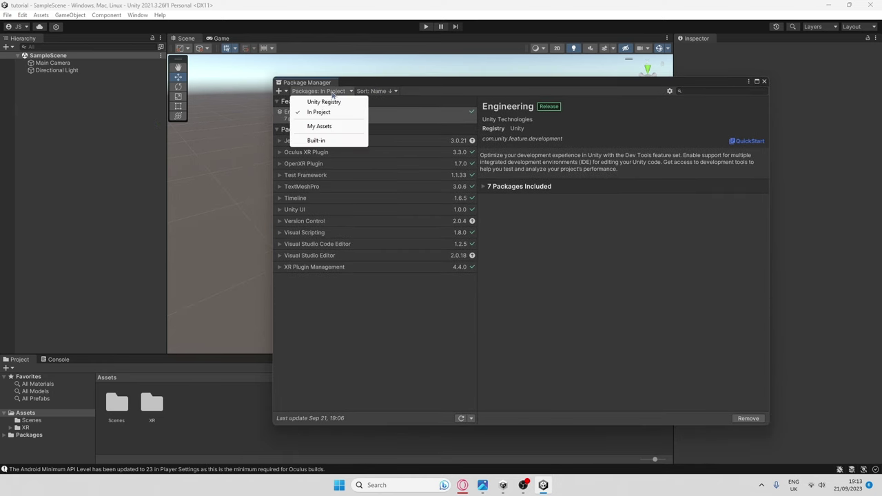
pyautogui.click(279, 92)
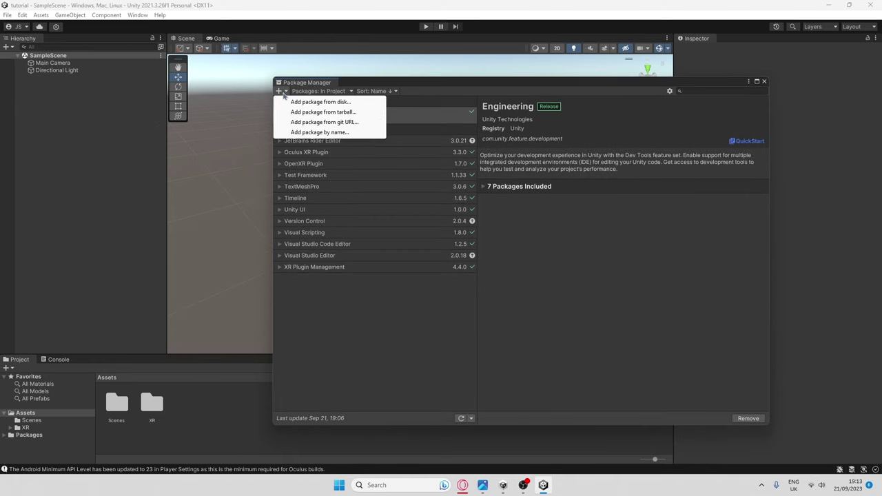
pyautogui.click(299, 123)
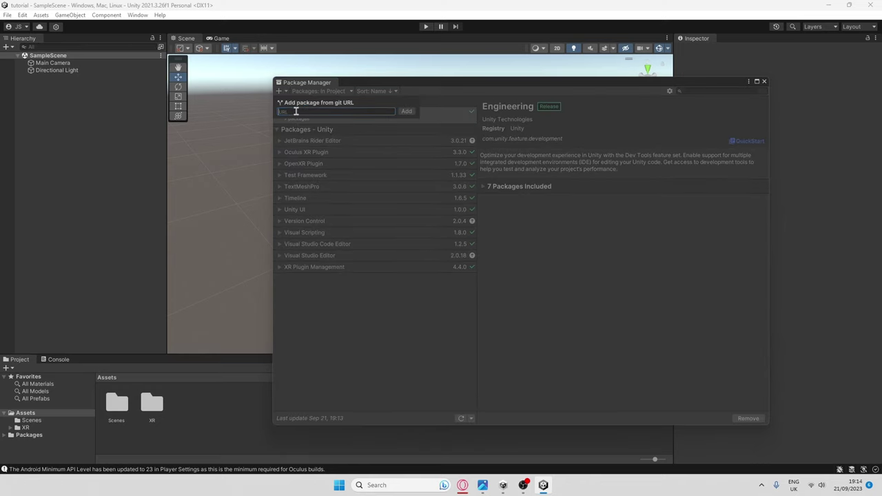
pyautogui.write('com.unity.xr.interaction.toolkit')
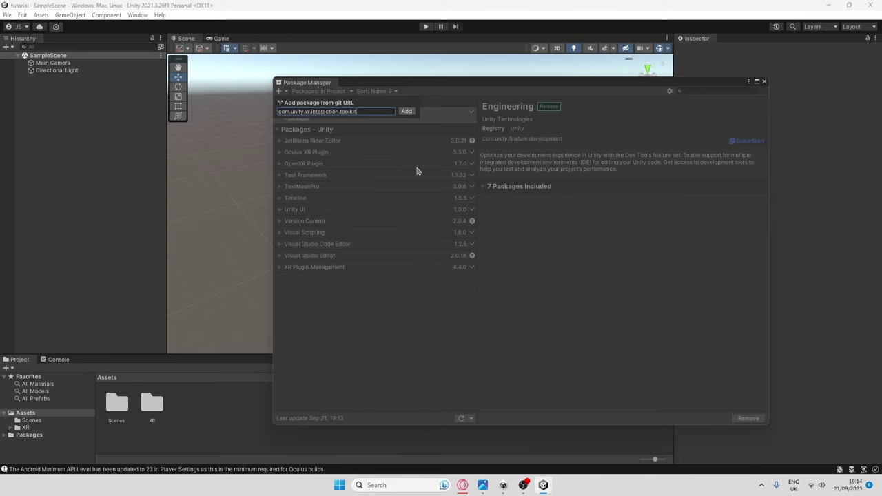
pyautogui.click(409, 112)
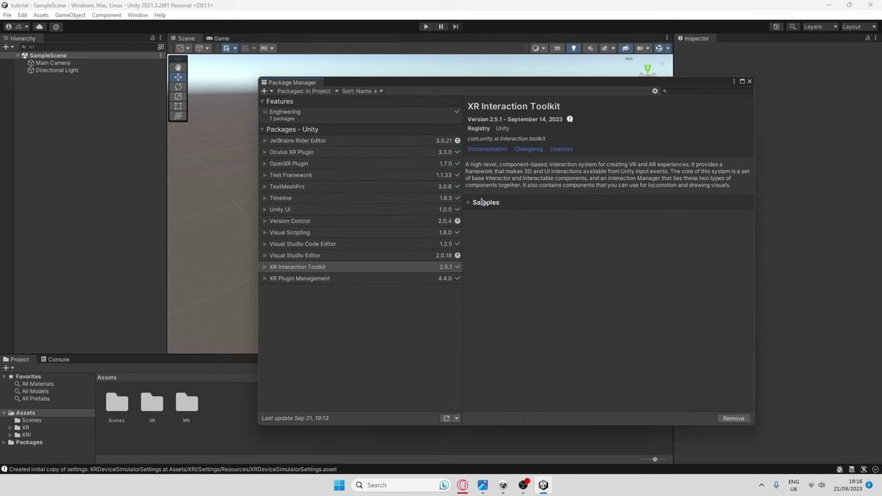
# - Import the Starter Assets sample of the XR Interaction Toolkit and open its folder in the project assets
pyautogui.click(469, 204)
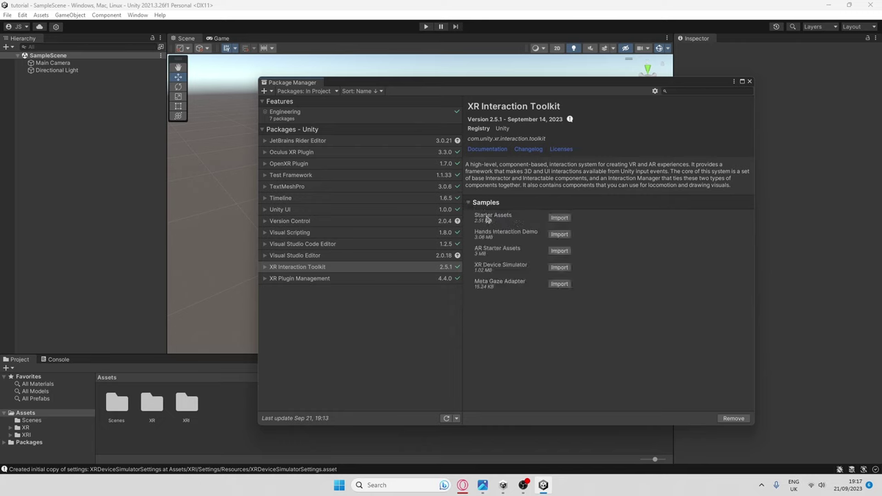
pyautogui.click(559, 218)
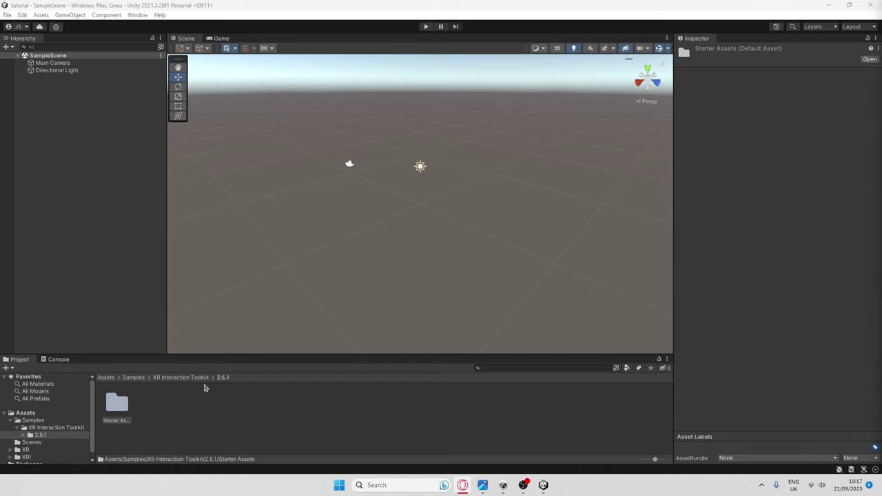
pyautogui.click(107, 378)
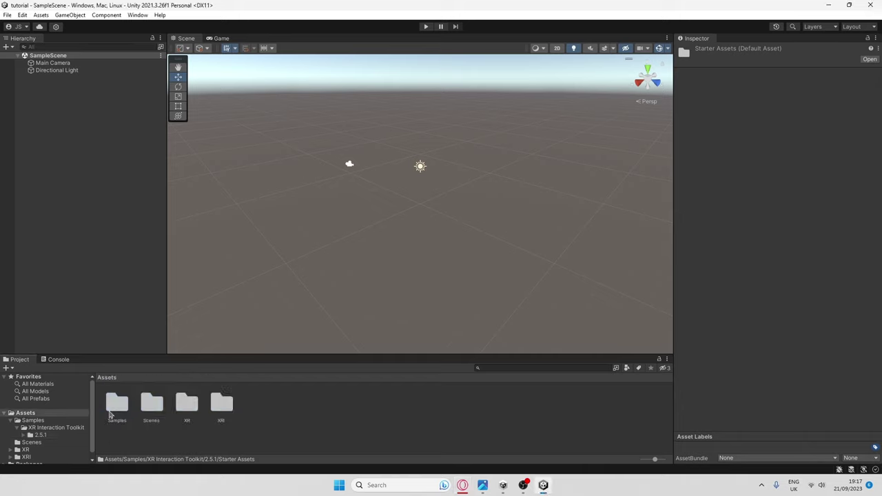
pyautogui.doubleClick(123, 411)
pyautogui.doubleClick(123, 411)
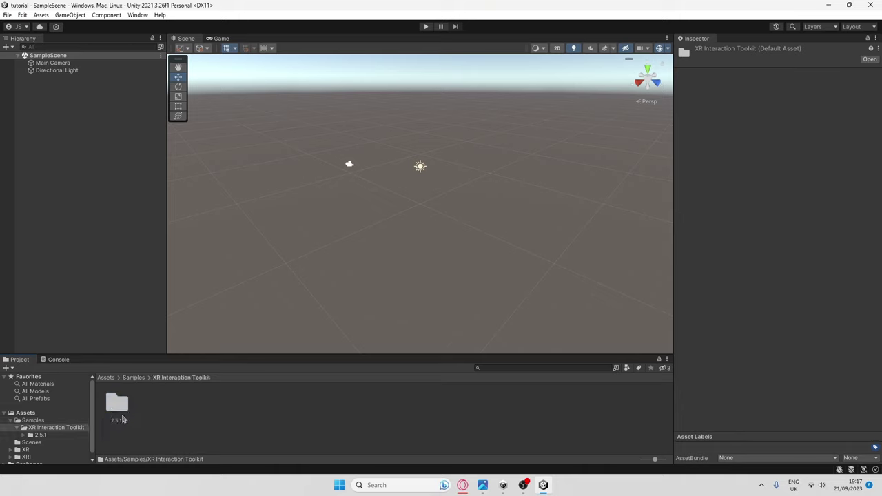
pyautogui.doubleClick(118, 412)
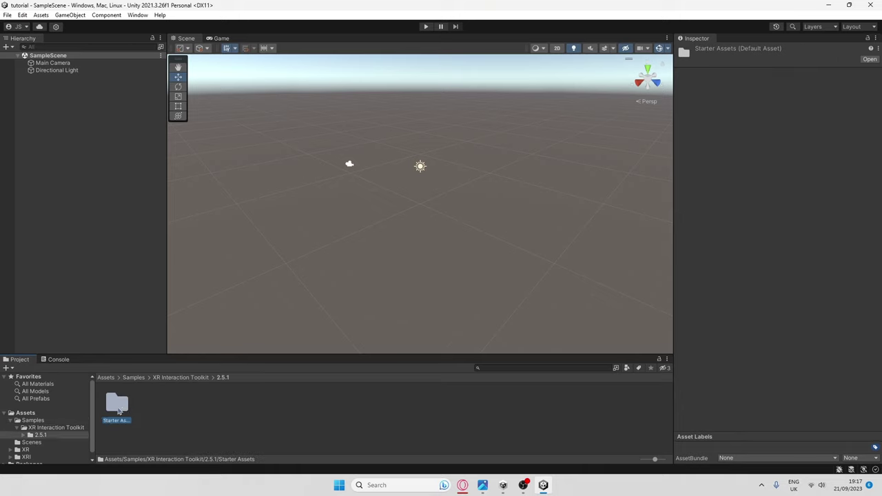
pyautogui.doubleClick(119, 411)
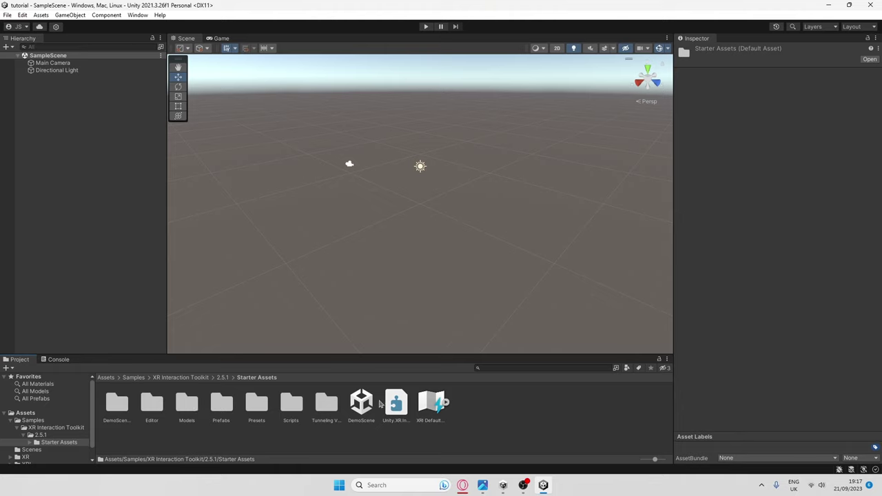
pyautogui.click(476, 403)
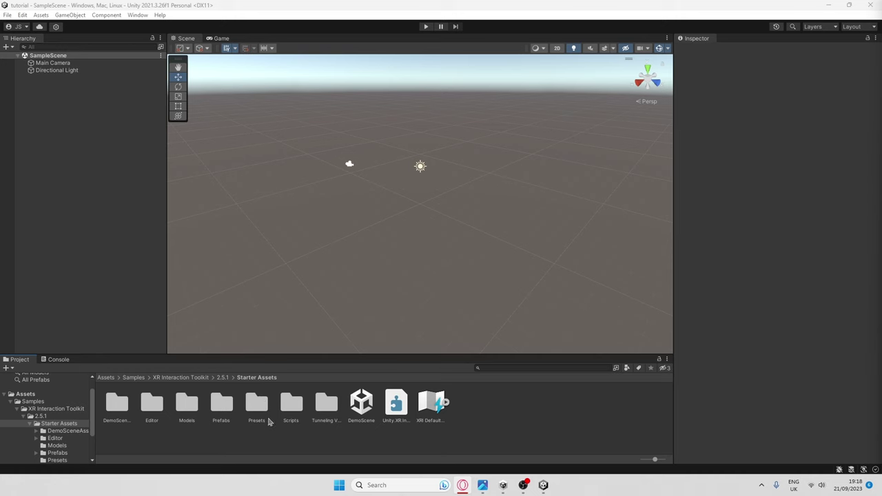
# - Add the XRI Default presets in the Starter Assets Presets folder as defaults for their component types
pyautogui.doubleClick(263, 412)
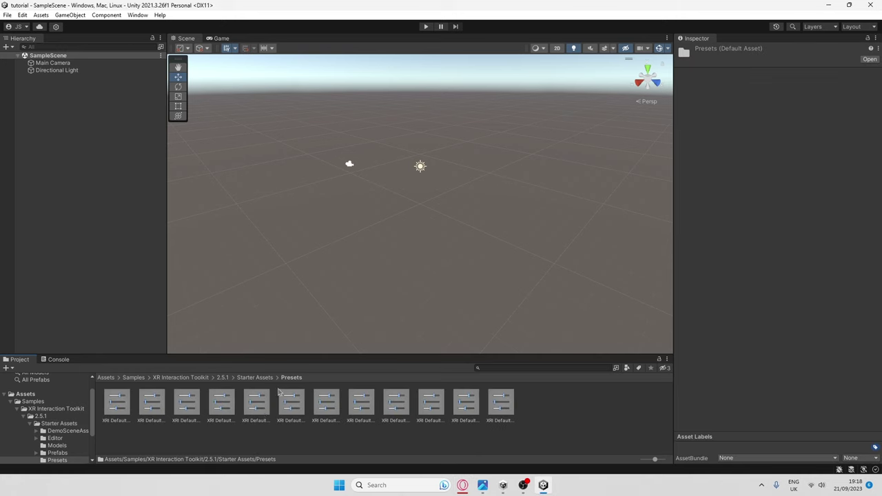
pyautogui.click(111, 413)
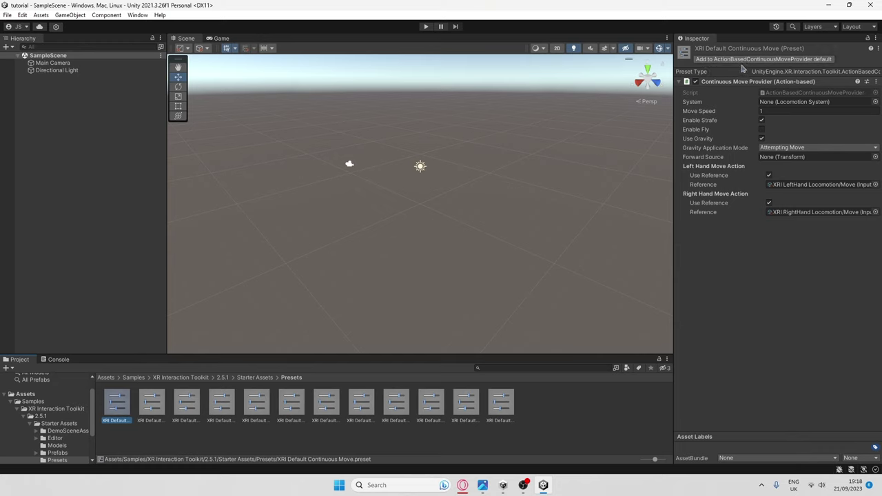
pyautogui.click(194, 411)
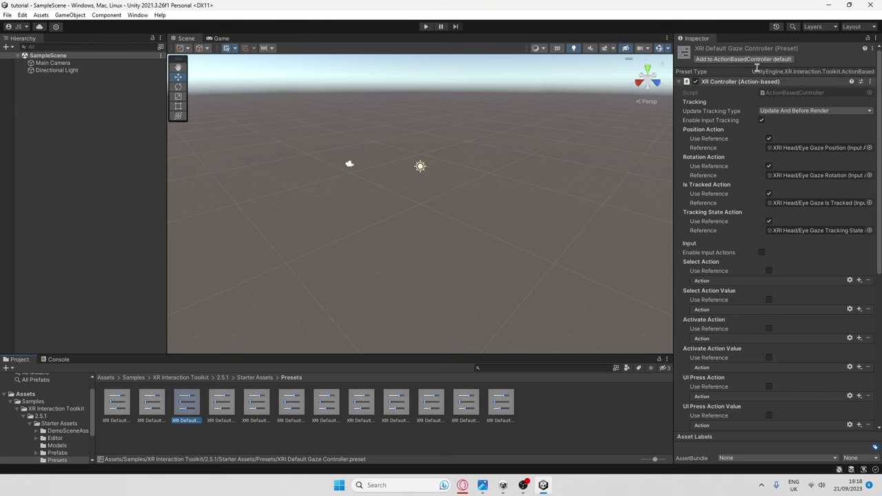
pyautogui.click(120, 399)
pyautogui.press('Right')
pyautogui.press('Right')
pyautogui.press('Right')
pyautogui.press('Right')
pyautogui.press('Right')
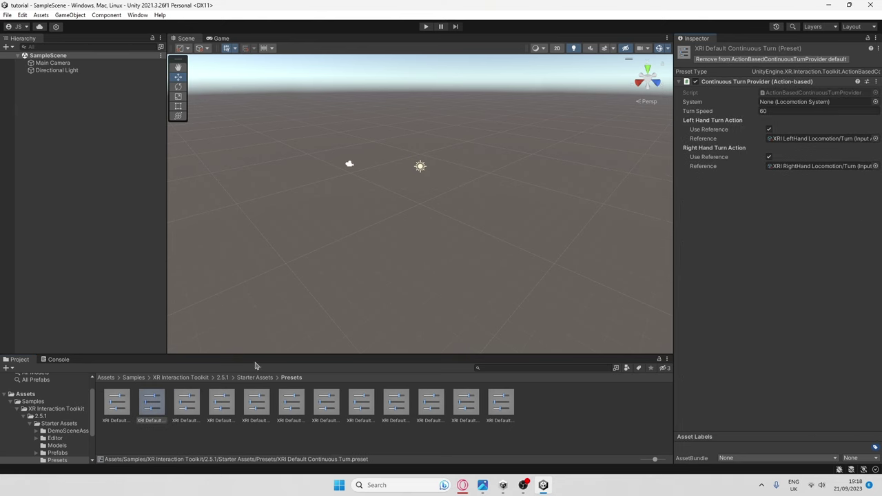
pyautogui.press('Right')
pyautogui.press('Right')
pyautogui.press('Right')
pyautogui.press('Right')
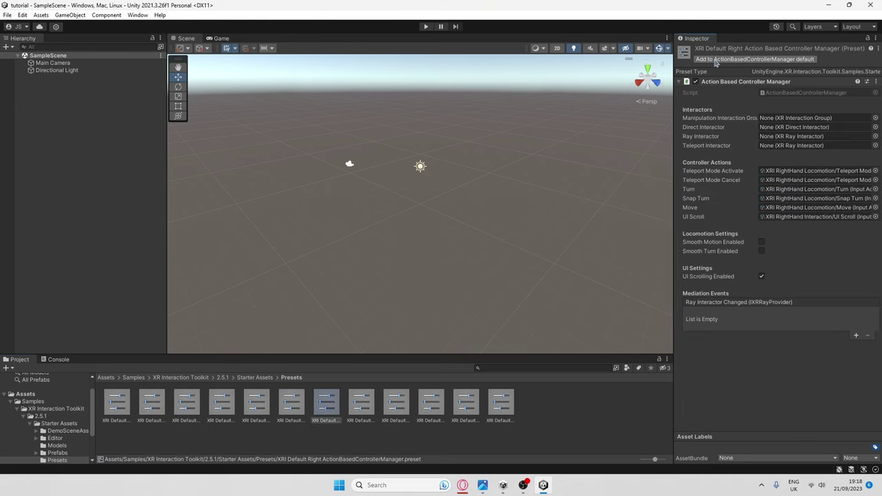
pyautogui.press('Right')
pyautogui.press('Right')
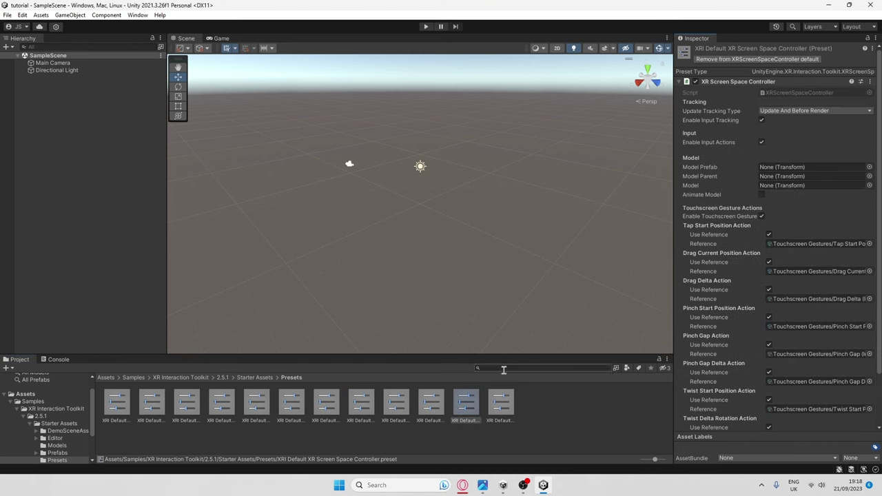
pyautogui.press('Left')
pyautogui.press('Left')
pyautogui.press('Left')
pyautogui.press('Left')
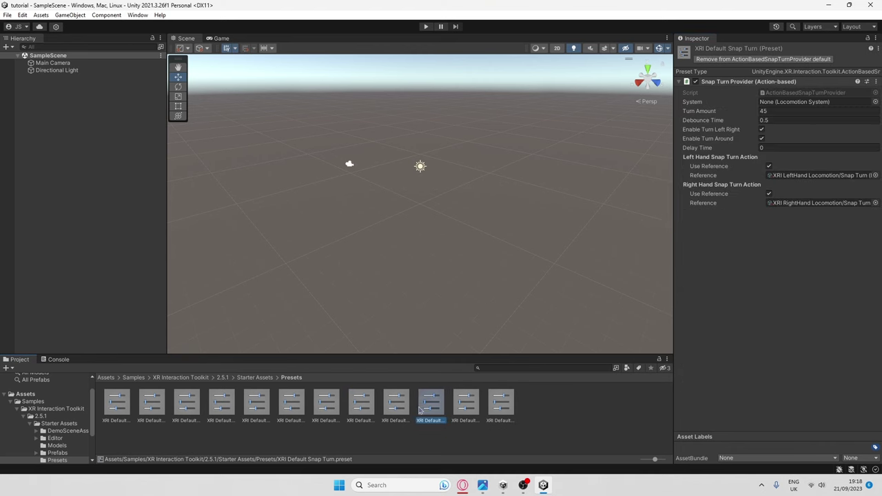
pyautogui.click(282, 150)
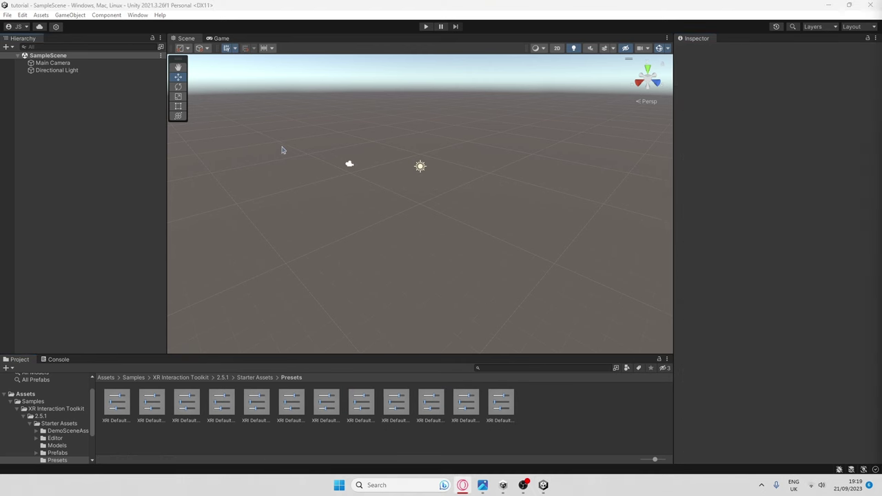
# - In the project's Preset Manager, set the filter of the XRI Default Right Controller preset to Right
pyautogui.click(23, 15)
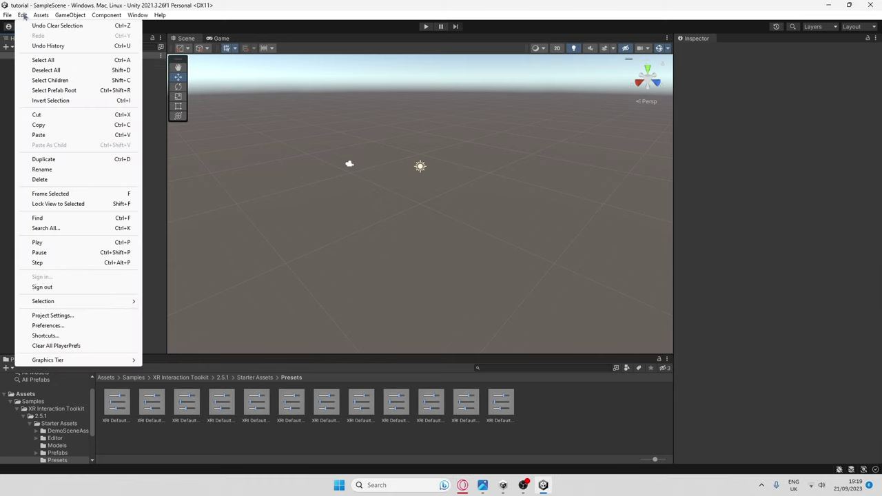
pyautogui.click(22, 316)
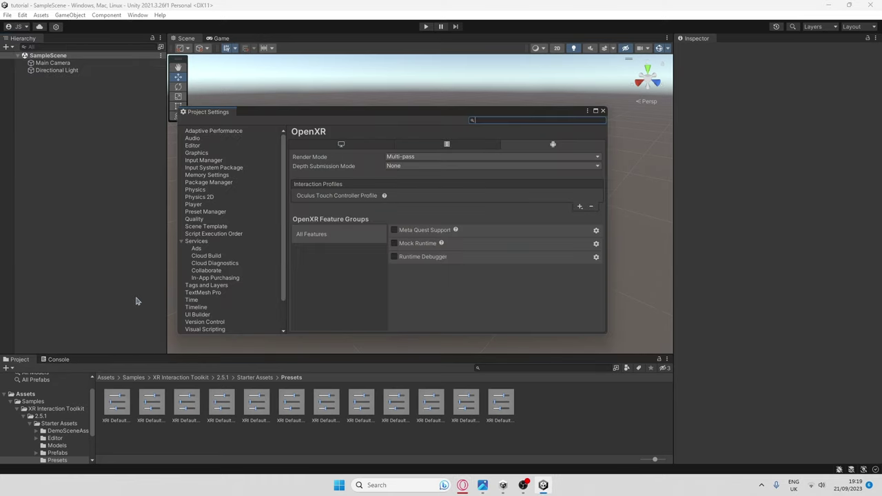
pyautogui.click(203, 211)
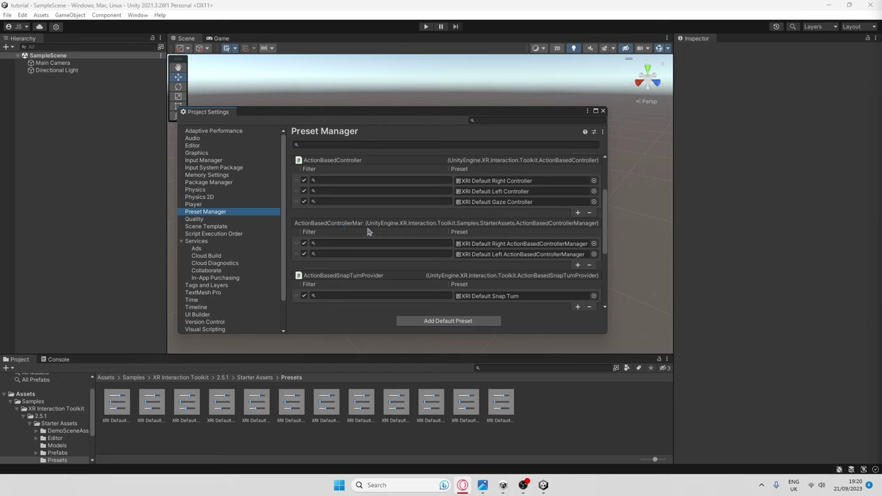
pyautogui.click(344, 180)
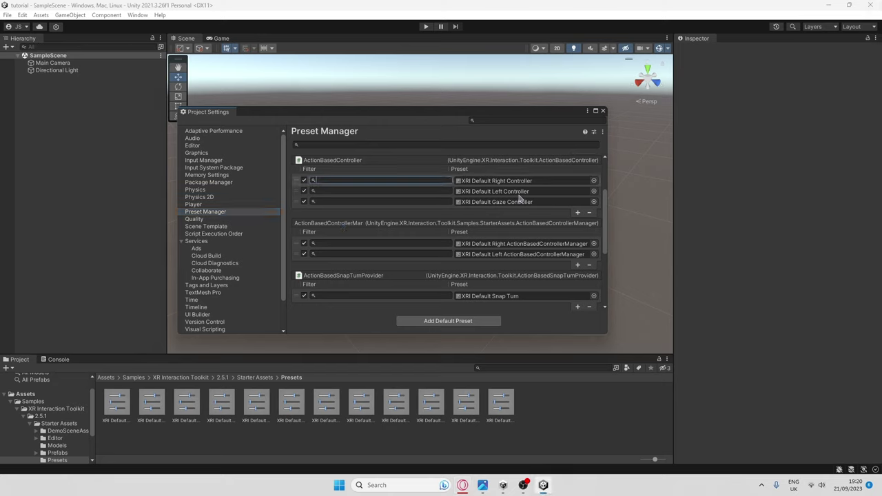
pyautogui.write('Ri')
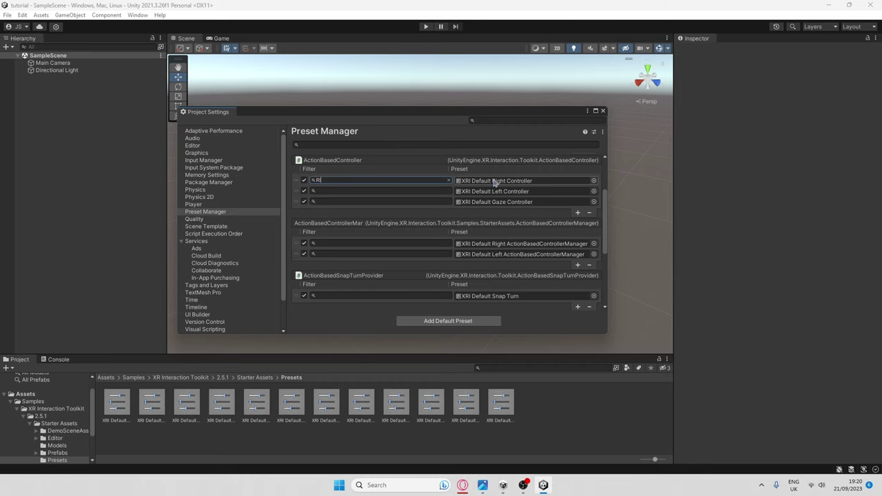
pyautogui.write('ght')
pyautogui.press('Tab')
pyautogui.press('Tab')
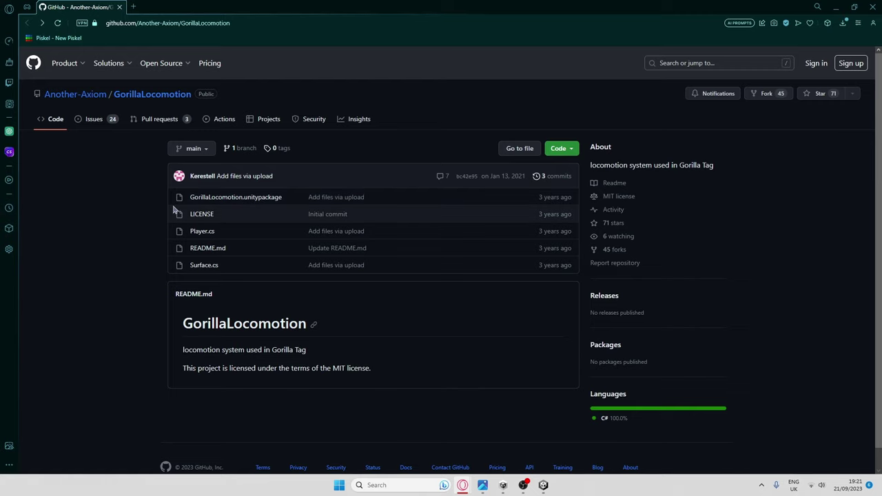
# - Download GorillaLocomotion.unitypackage from the Another-Axiom GitHub repository in the browser and open the downloaded package
pyautogui.click(228, 201)
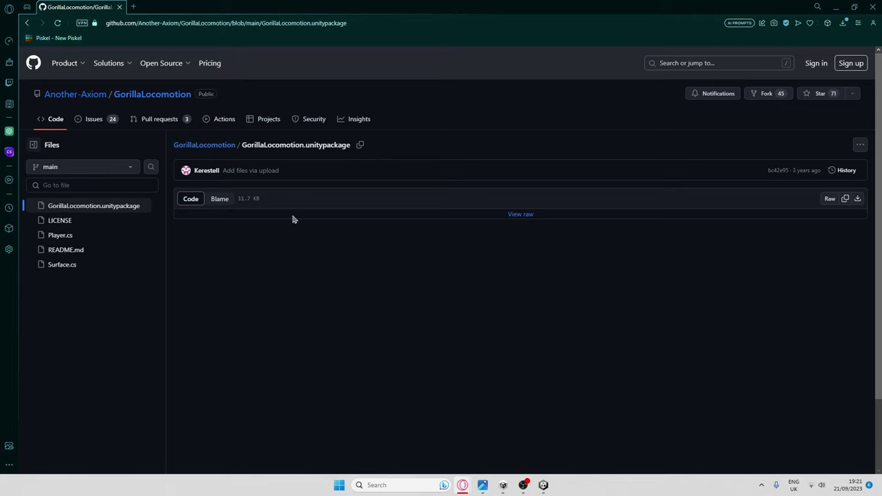
pyautogui.click(521, 216)
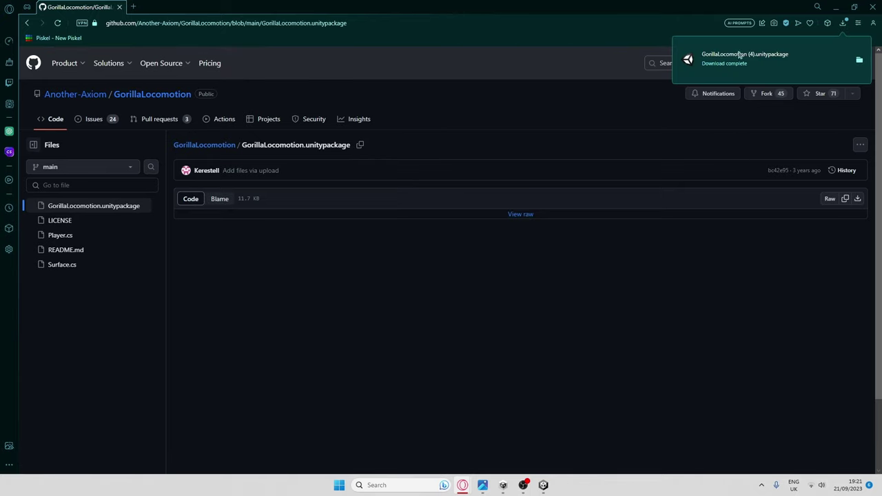
pyautogui.click(723, 74)
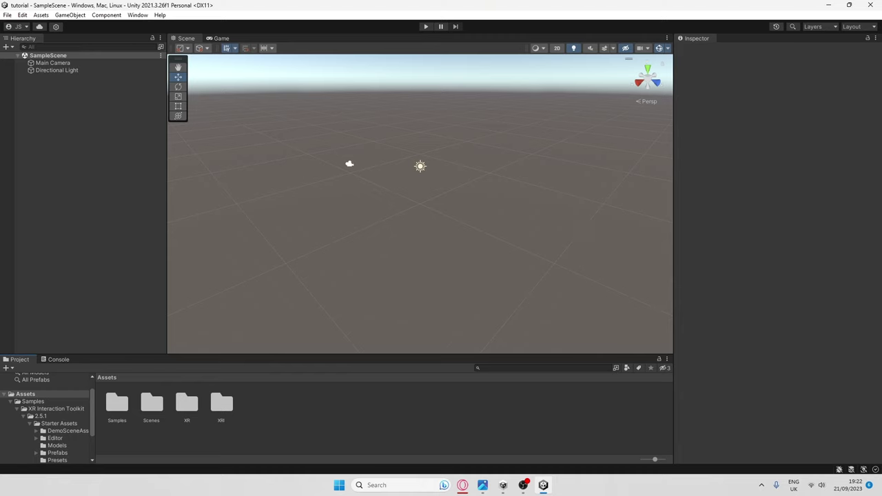
# - Import all items of the GorillaLocomotion package into the project
pyautogui.hotkey('alt', 'Tab')
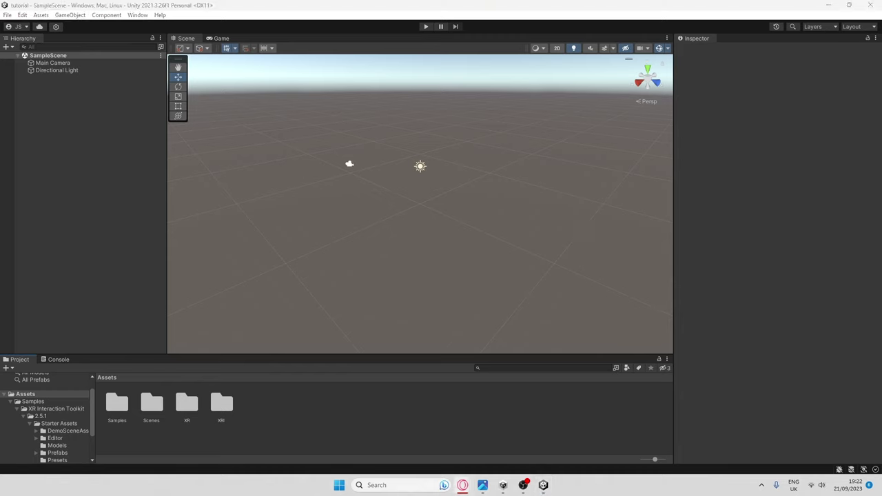
pyautogui.moveTo(570, 434); pyautogui.dragTo(406, 425)
pyautogui.moveTo(350, 413); pyautogui.dragTo(348, 412)
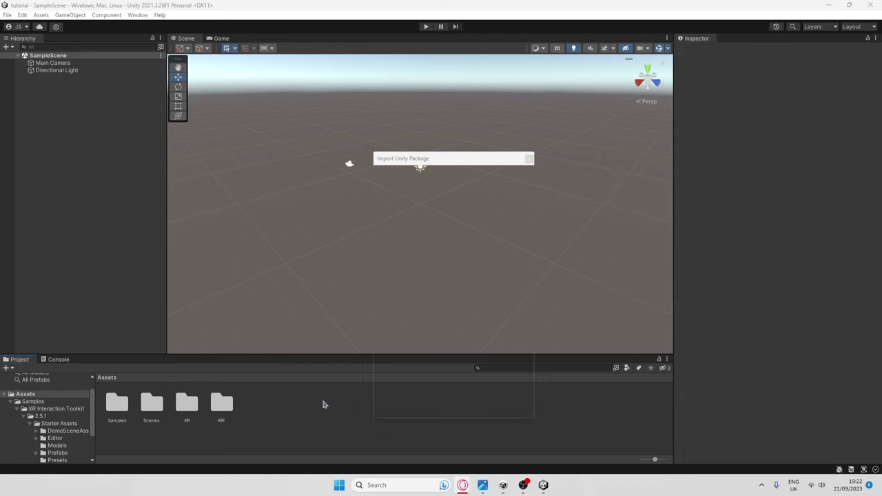
pyautogui.click(389, 412)
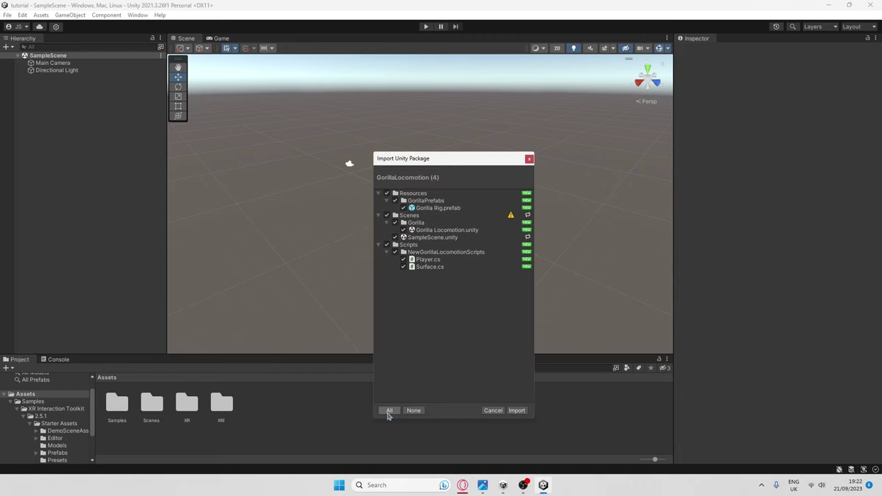
pyautogui.click(517, 410)
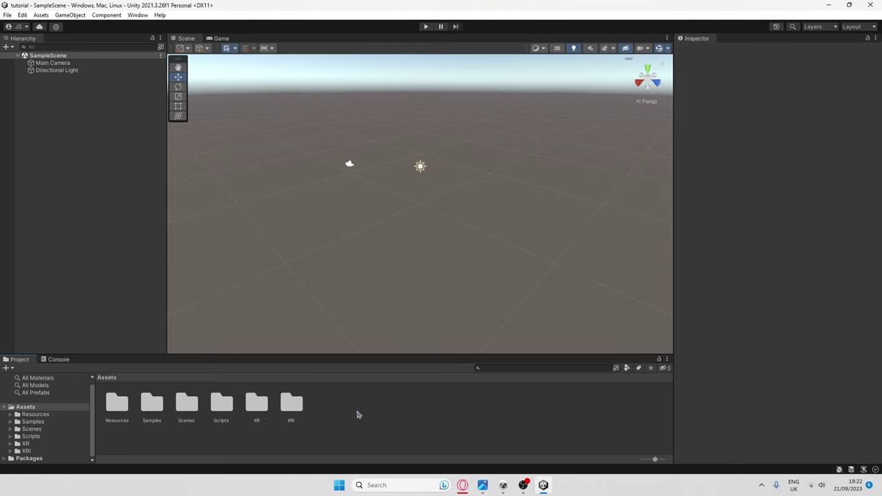
pyautogui.rightClick(357, 413)
pyautogui.moveTo(398, 259)
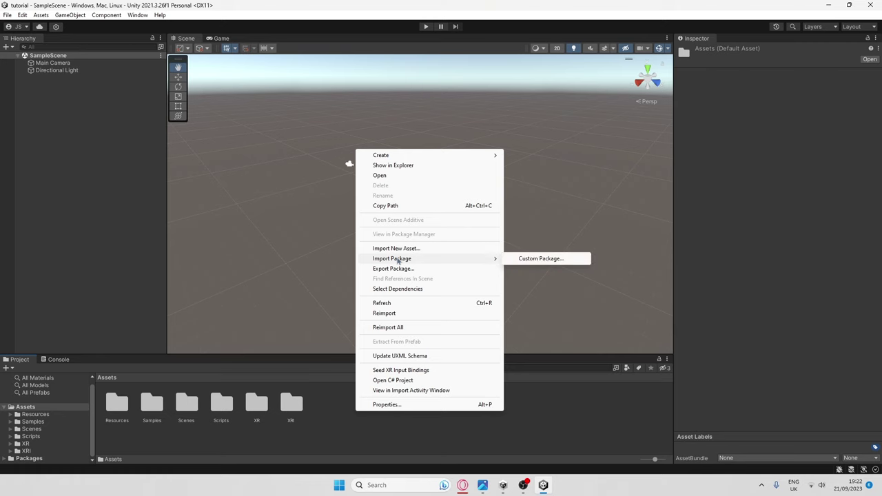
pyautogui.click(543, 259)
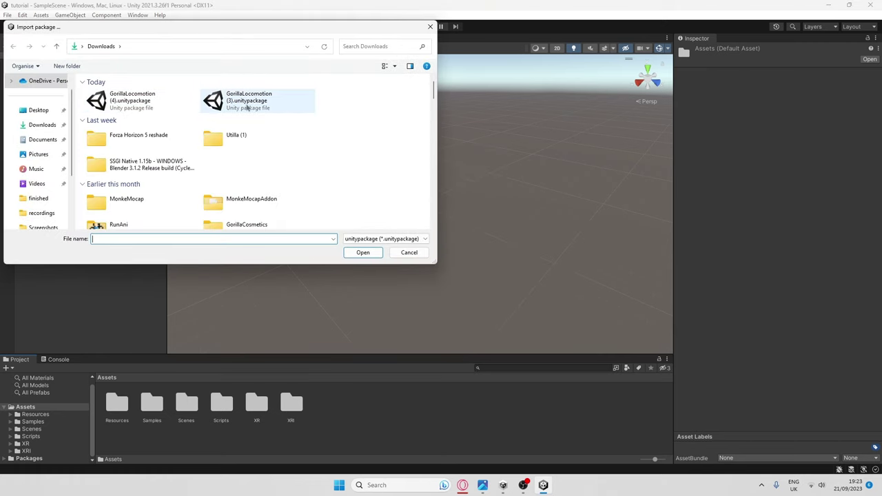
pyautogui.click(413, 254)
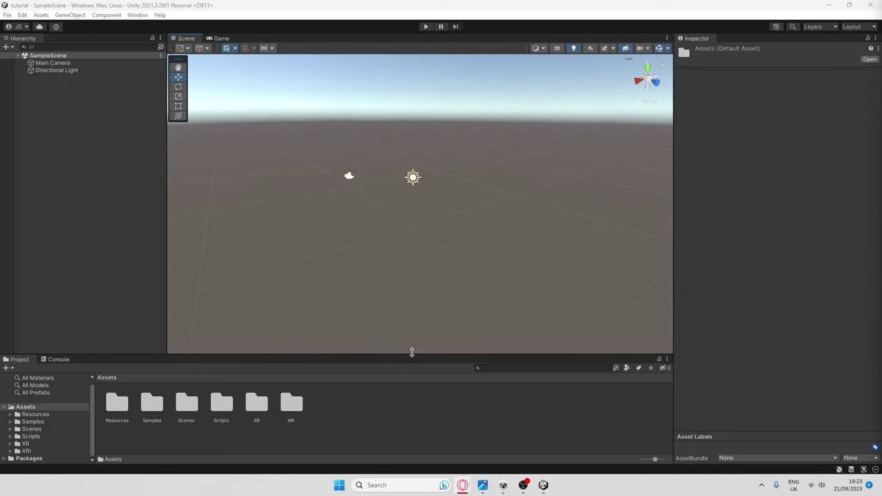
# - Add a cube to the scene and scale it to 11 × 1 × 10 as a floor
pyautogui.moveTo(363, 260)
pyautogui.mouseDown(button='right')
pyautogui.moveTo(372, 266)
pyautogui.moveTo(365, 266)
pyautogui.mouseUp(button='right')
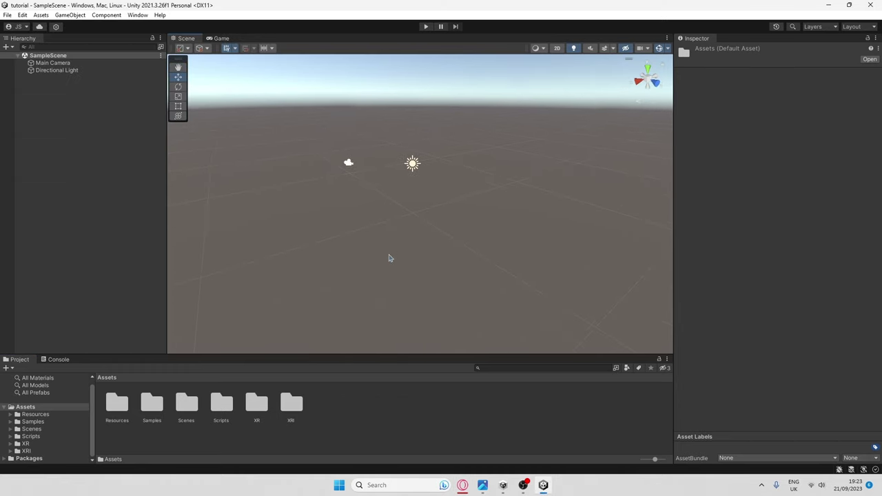
pyautogui.rightClick(64, 157)
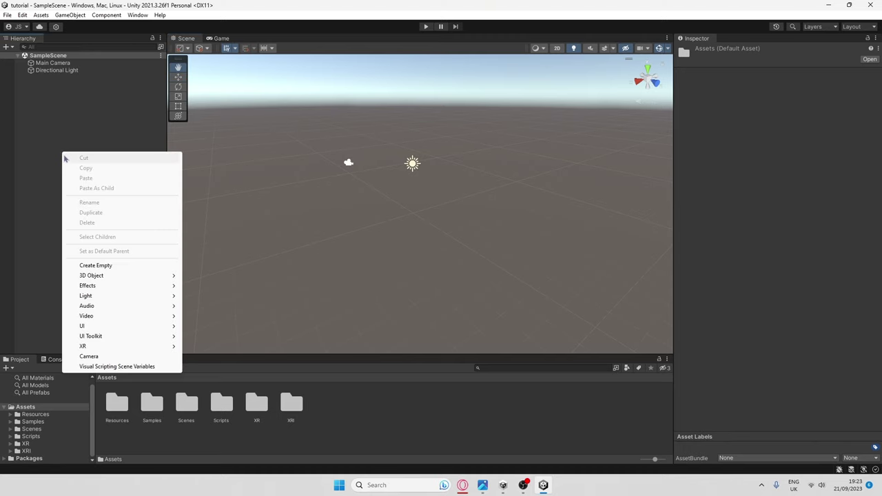
pyautogui.moveTo(81, 277)
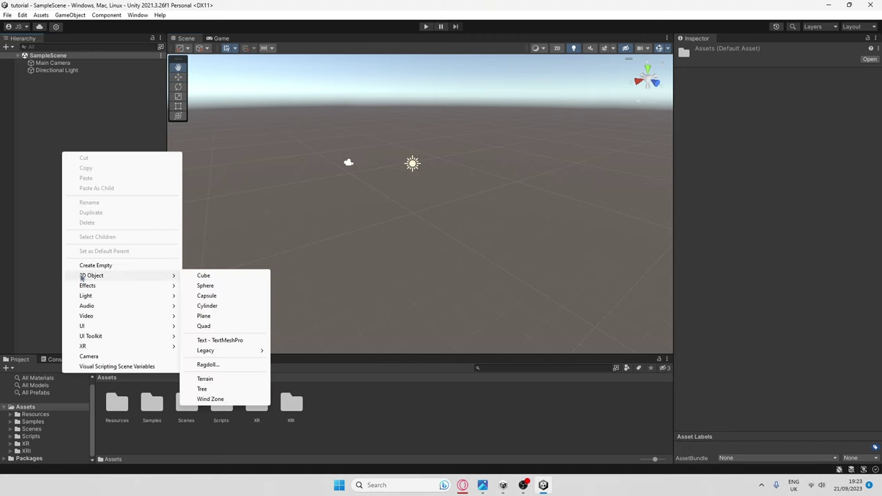
pyautogui.click(204, 276)
pyautogui.moveTo(388, 220); pyautogui.dragTo(358, 201, button='right')
pyautogui.press('w')
pyautogui.press('r')
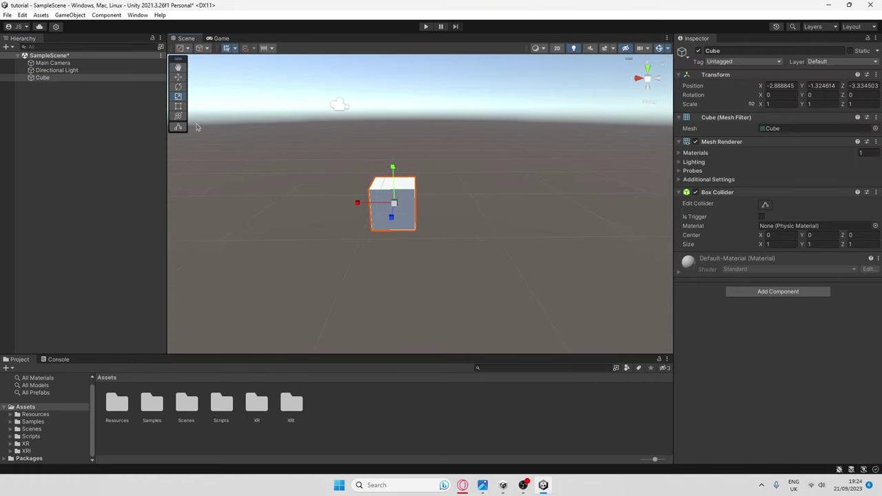
pyautogui.moveTo(372, 210); pyautogui.dragTo(667, 216)
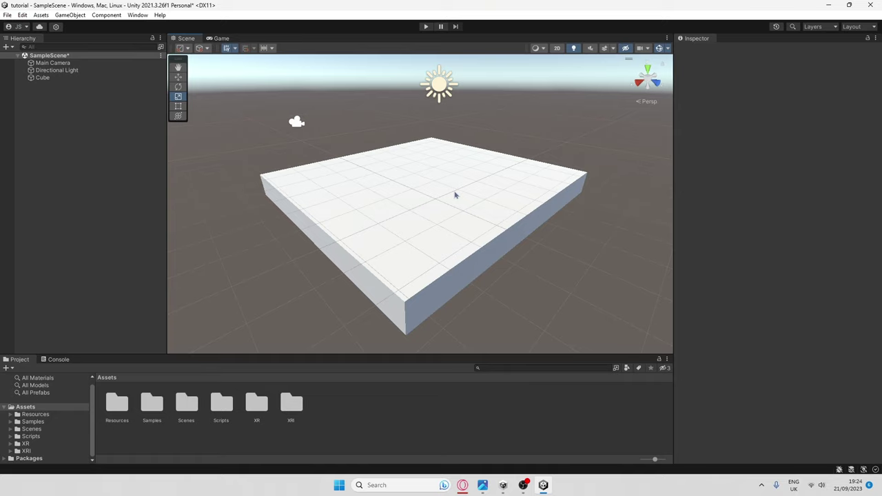
# - Try the rotate and scale tools on the floor cube, undoing each change
pyautogui.keyDown('alt'); pyautogui.moveTo(455, 196); pyautogui.dragTo(213, 79); pyautogui.keyUp('alt')
pyautogui.click(178, 87)
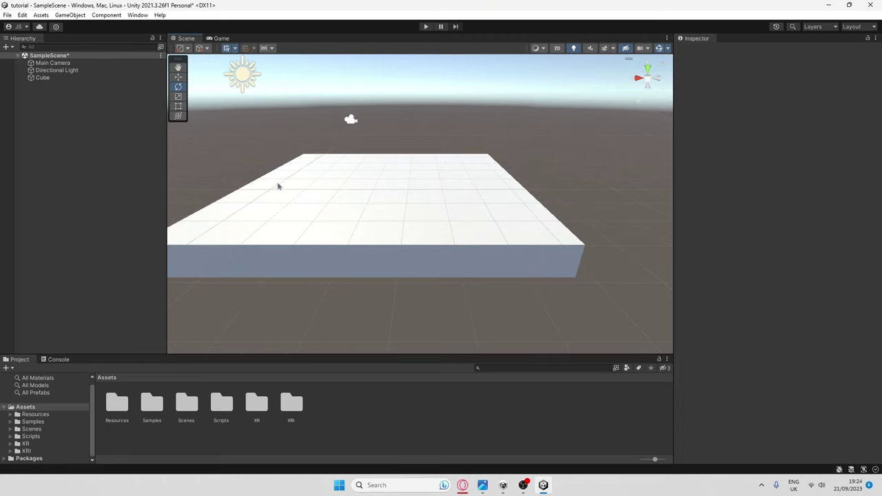
pyautogui.click(278, 185)
pyautogui.moveTo(388, 206); pyautogui.dragTo(321, 214)
pyautogui.hotkey('ctrl', 'z')
pyautogui.click(178, 76)
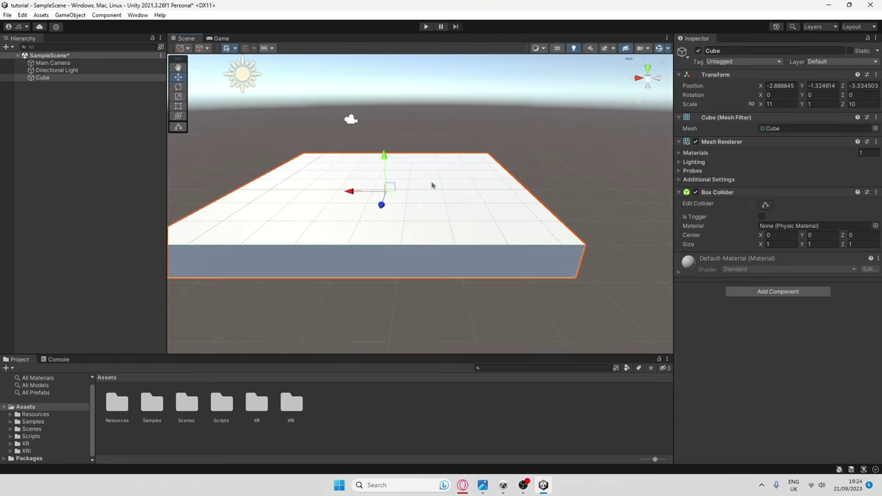
pyautogui.click(179, 99)
pyautogui.moveTo(350, 192)
pyautogui.mouseDown()
pyautogui.moveTo(402, 201)
pyautogui.moveTo(356, 195)
pyautogui.mouseUp()
pyautogui.hotkey('ctrl', 'z')
# - Duplicate the floor cube and scale the copy uniformly down to about 2.9 × 0.26 × 2.64
pyautogui.keyDown('alt'); pyautogui.moveTo(514, 249); pyautogui.dragTo(493, 256); pyautogui.keyUp('alt')
pyautogui.hotkey('ctrl', 'd')
pyautogui.keyDown('alt'); pyautogui.moveTo(379, 198); pyautogui.dragTo(437, 191); pyautogui.keyUp('alt')
pyautogui.moveTo(438, 191); pyautogui.dragTo(460, 194, button='right')
pyautogui.press('w')
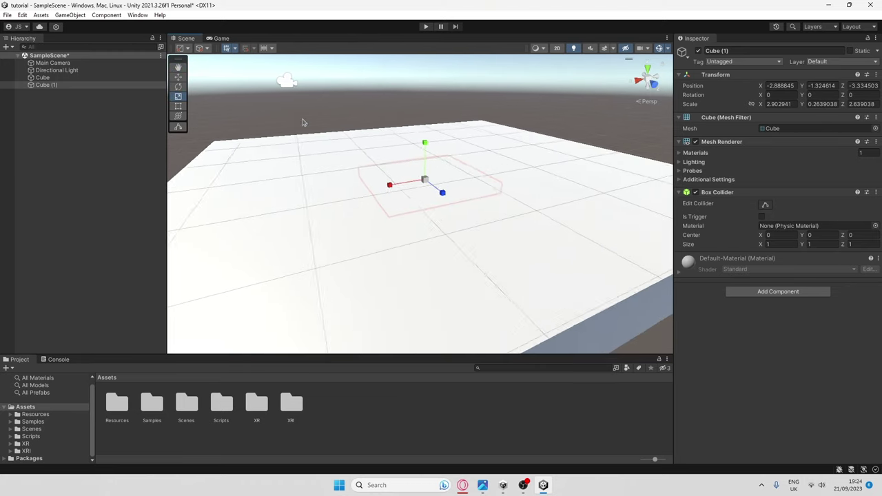
# - Move the small cube on top of the floor and resize it to about 0.88 × 0.62 × 1.0
pyautogui.click(178, 77)
pyautogui.moveTo(432, 145); pyautogui.dragTo(477, 146)
pyautogui.moveTo(477, 145); pyautogui.dragTo(451, 162, button='right')
pyautogui.press('s')
pyautogui.click(178, 97)
pyautogui.moveTo(529, 168); pyautogui.dragTo(496, 169, button='right')
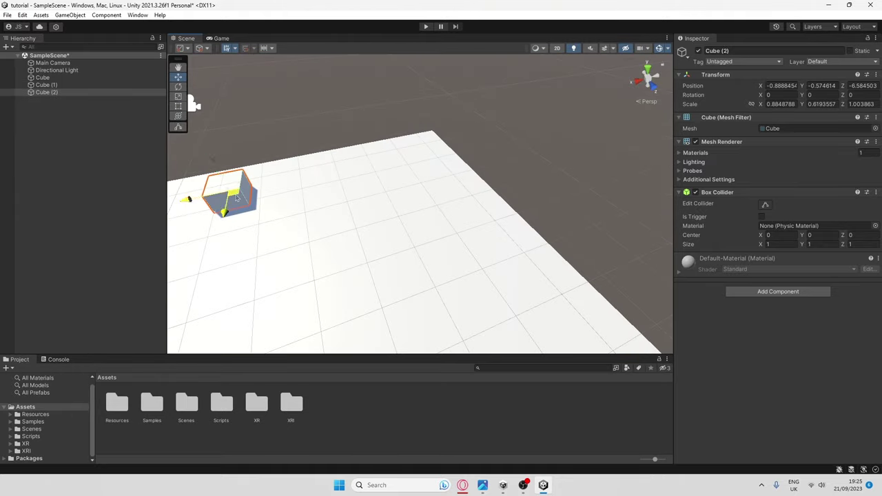
# - Place copies of the small block beside it on the floor, forming a row of three blocks of increasing height
pyautogui.moveTo(235, 198); pyautogui.dragTo(339, 200)
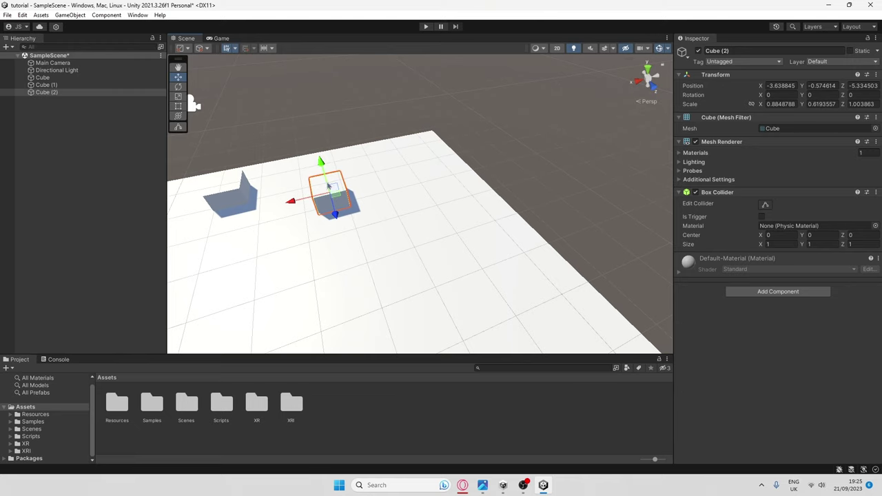
pyautogui.press('r')
pyautogui.moveTo(320, 163); pyautogui.dragTo(297, 140)
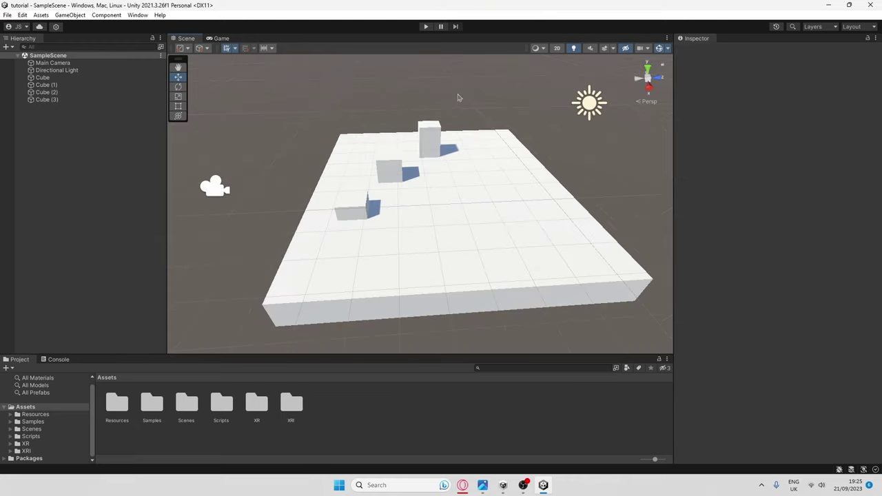
pyautogui.keyDown('alt'); pyautogui.moveTo(458, 94); pyautogui.dragTo(408, 198); pyautogui.keyUp('alt')
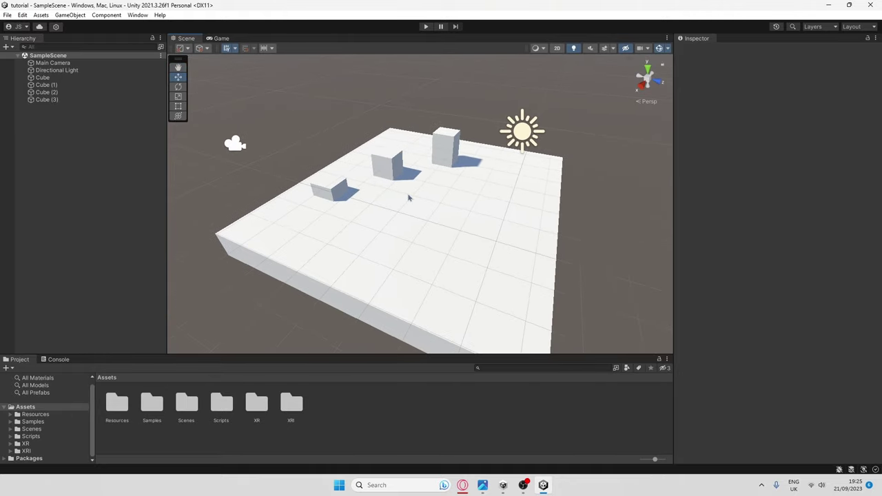
# - Create a folder named Materials in the project's Assets and open it
pyautogui.rightClick(405, 421)
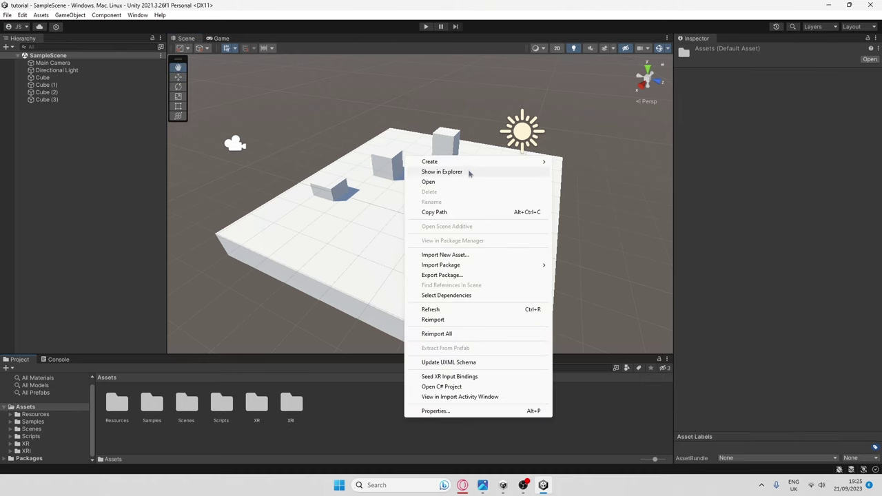
pyautogui.moveTo(463, 163)
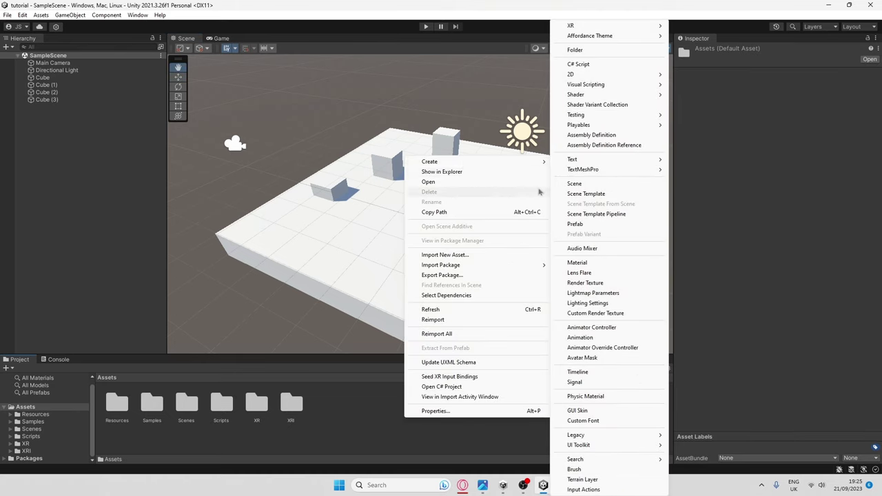
pyautogui.click(611, 51)
pyautogui.write('Materials')
pyautogui.press('Return')
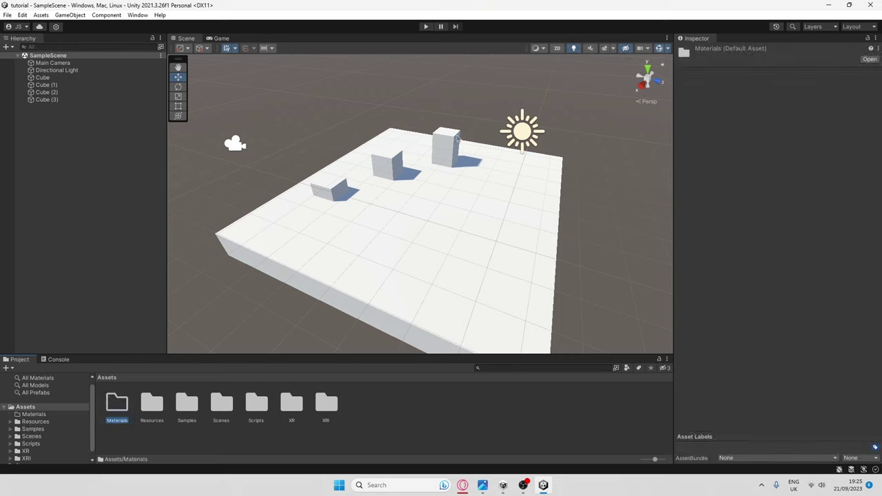
pyautogui.doubleClick(119, 406)
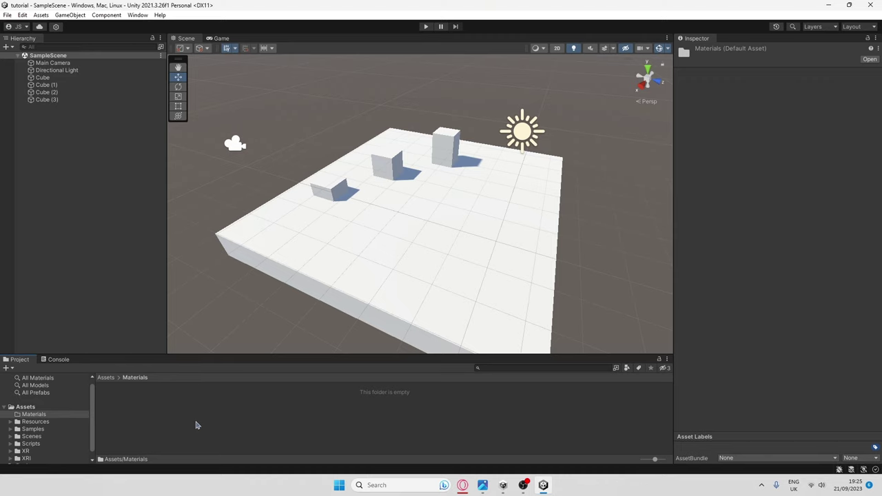
# - Create a folder named Colours inside the Materials folder and open it
pyautogui.rightClick(197, 426)
pyautogui.moveTo(222, 153)
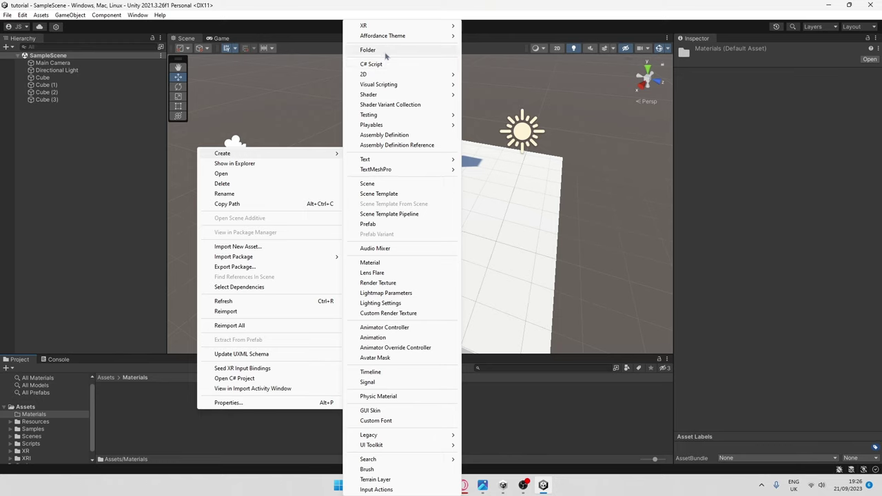
pyautogui.click(384, 52)
pyautogui.write('c')
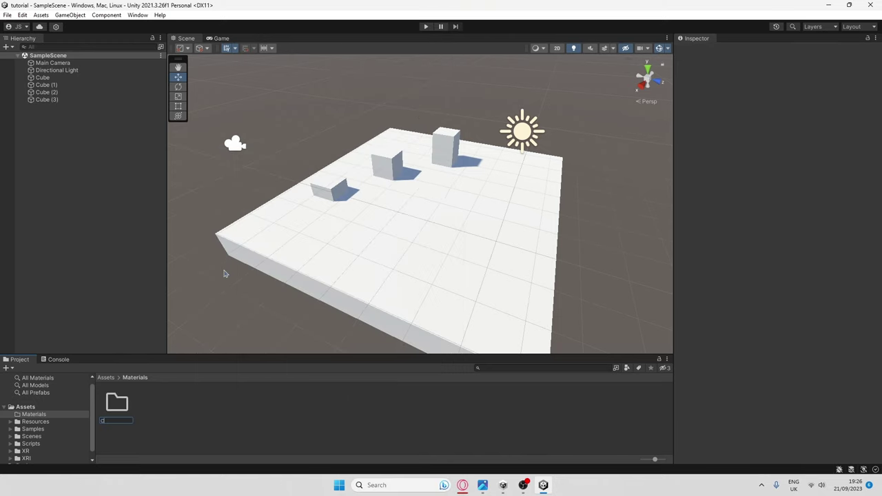
pyautogui.write('olours')
pyautogui.press('Return')
pyautogui.press('Return')
# - Create a material named Grreen in the Colours folder
pyautogui.rightClick(135, 403)
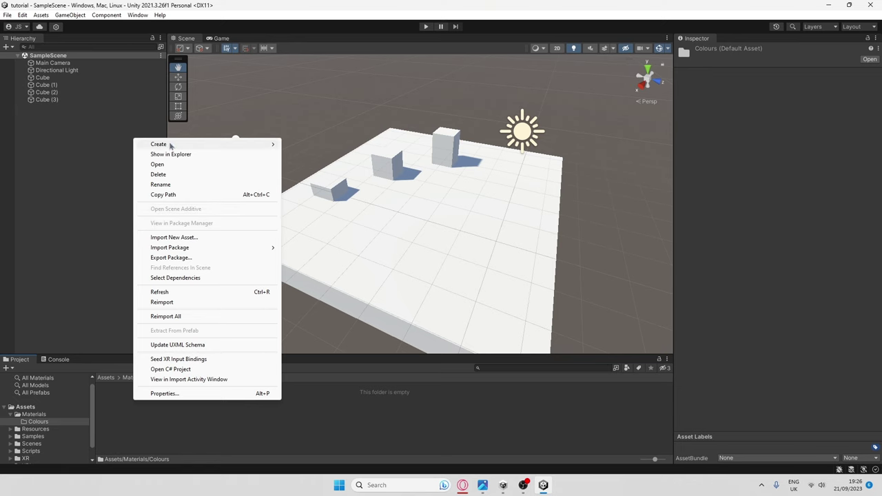
pyautogui.moveTo(170, 144)
pyautogui.click(309, 266)
pyautogui.write('Green')
pyautogui.press('Return')
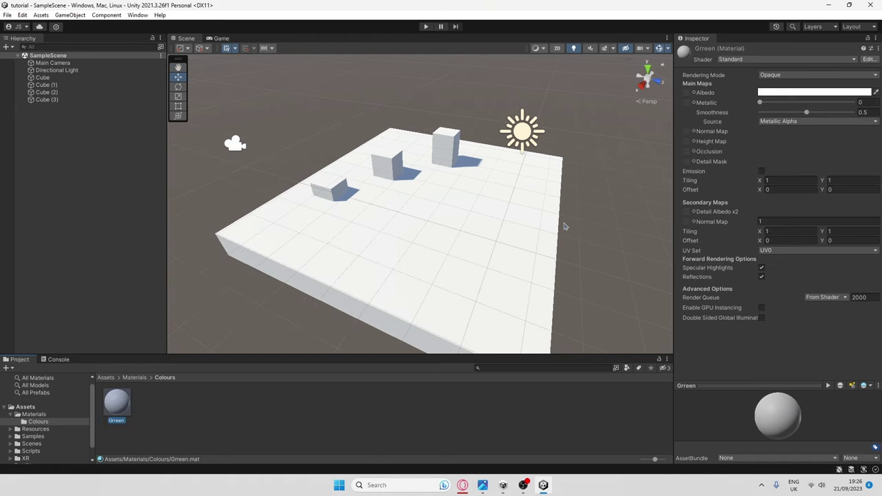
# - Set the Grreen material's albedo colour to bright green and apply it to the floor cube only
pyautogui.click(823, 93)
pyautogui.moveTo(813, 237); pyautogui.dragTo(784, 259)
pyautogui.click(809, 134)
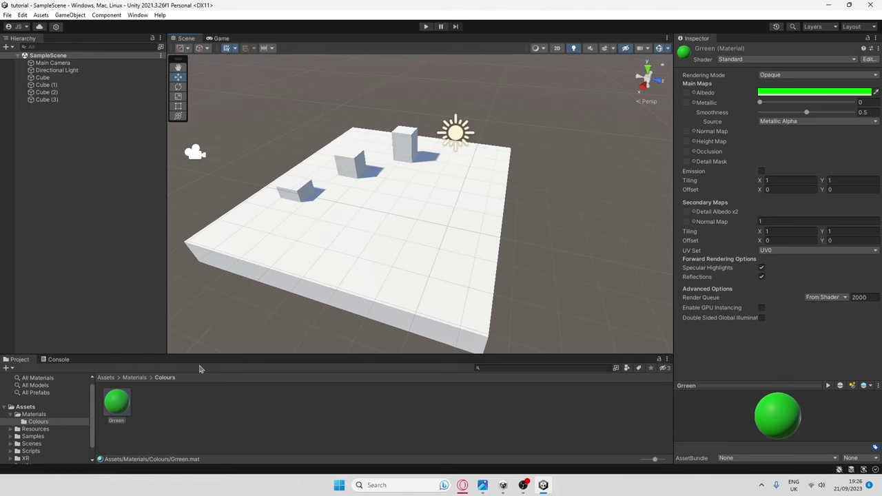
pyautogui.moveTo(116, 404); pyautogui.dragTo(370, 275)
pyautogui.moveTo(297, 219); pyautogui.dragTo(350, 172)
pyautogui.hotkey('ctrl', 'z')
# - Duplicate the Grreen material and name the copy Blue
pyautogui.click(128, 419)
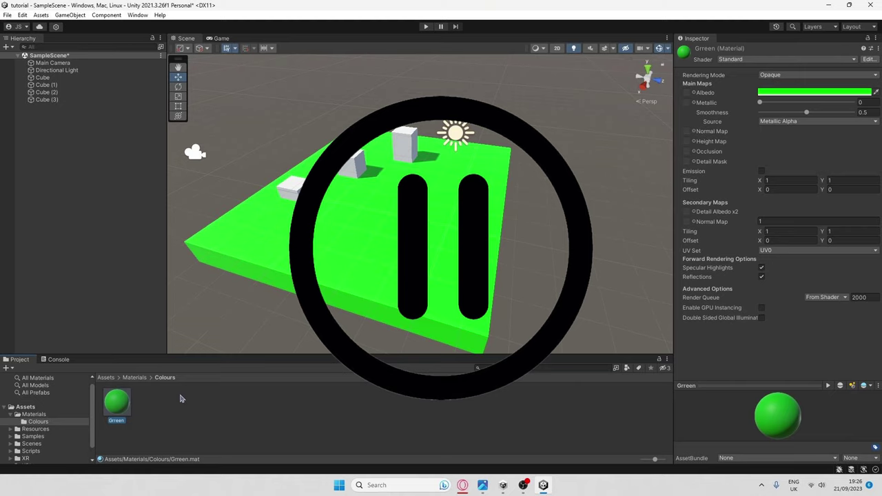
pyautogui.hotkey('ctrl', 'd')
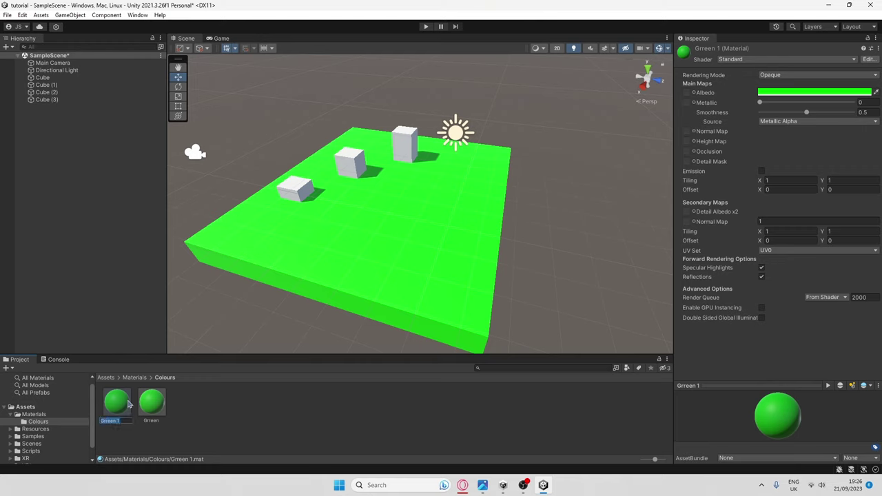
pyautogui.press('BackSpace')
pyautogui.write('Blue')
pyautogui.press('Return')
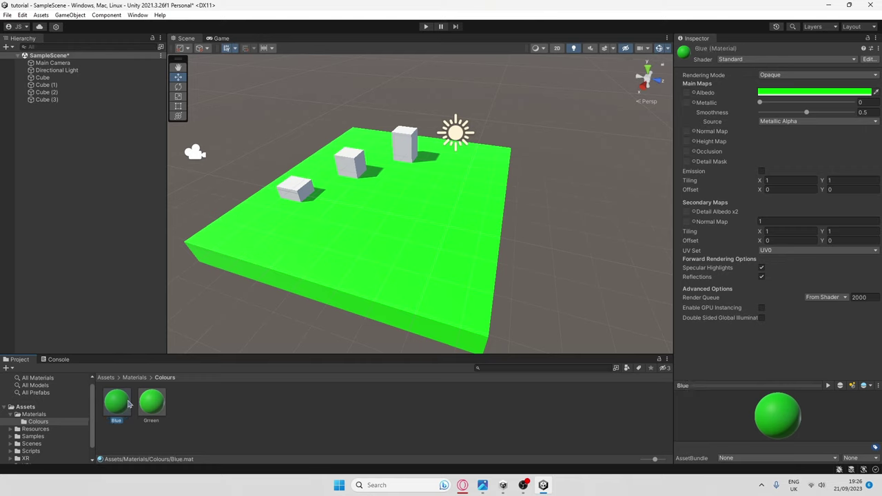
# - Set the Blue material's albedo colour to 0000FF and apply it to the three blocks on the floor
pyautogui.click(776, 92)
pyautogui.moveTo(814, 257); pyautogui.dragTo(724, 255)
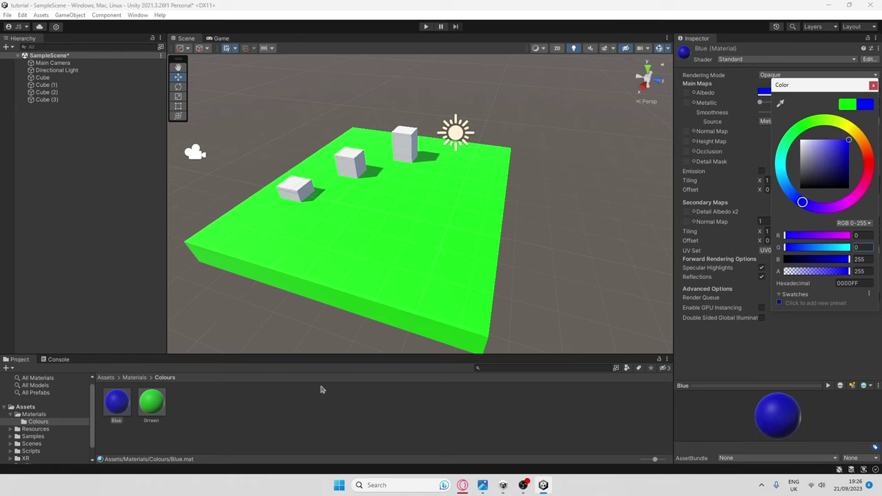
pyautogui.moveTo(126, 406); pyautogui.dragTo(295, 188)
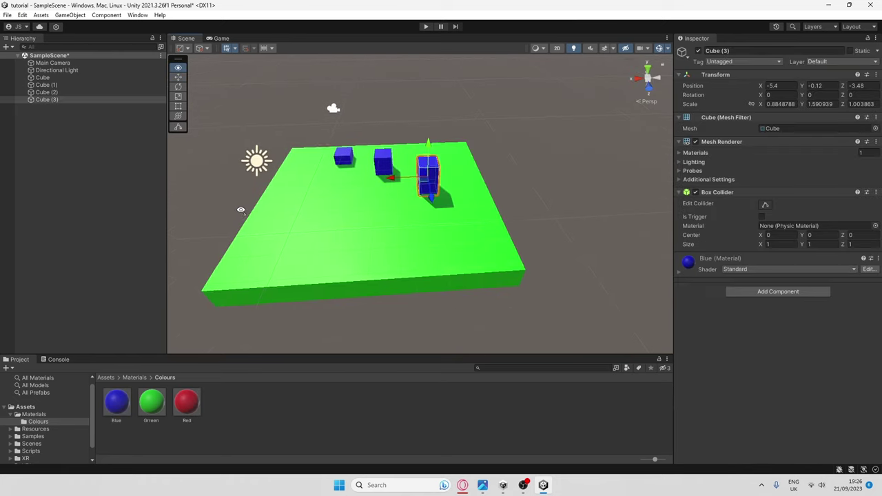
# - Duplicate the tallest block, move the copy across the floor and scale it into a wall about 0.48 × 6.44 × 2.71
pyautogui.moveTo(240, 209); pyautogui.dragTo(229, 207, button='right')
pyautogui.hotkey('ctrl', 'd')
pyautogui.moveTo(444, 180); pyautogui.dragTo(309, 240)
pyautogui.click(178, 97)
pyautogui.moveTo(309, 206); pyautogui.dragTo(258, 71)
pyautogui.moveTo(306, 263); pyautogui.dragTo(295, 277)
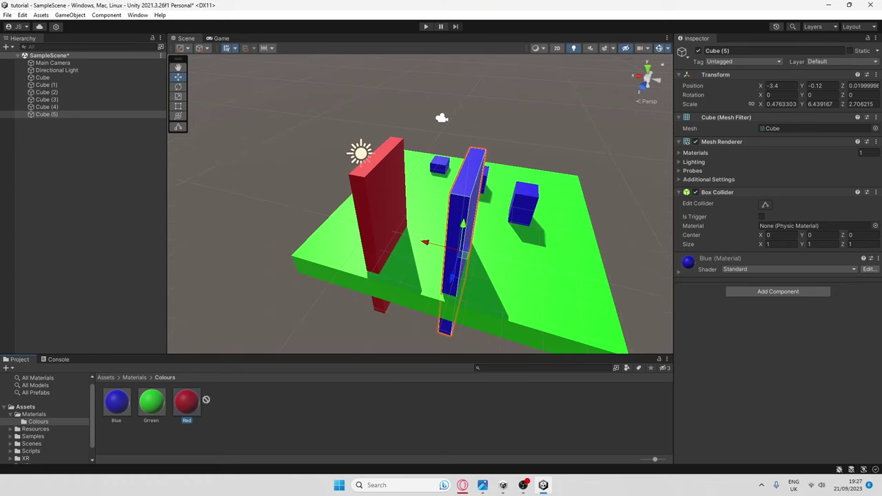
# - Apply the Red material to the second wall and raise both walls together so they stand on the floor
pyautogui.moveTo(186, 402); pyautogui.dragTo(465, 216)
pyautogui.keyDown('shift'); pyautogui.click(406, 224); pyautogui.keyUp('shift')
pyautogui.moveTo(390, 215); pyautogui.dragTo(393, 178)
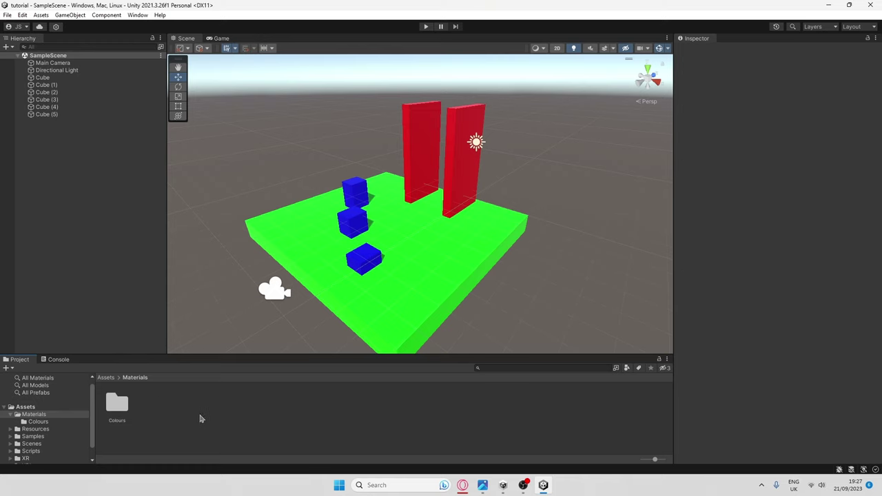
# - Import grass.png, the bark-1024-colcor (1)-1 image and rock4slip.png from Downloads into the Materials folder
pyautogui.rightClick(200, 418)
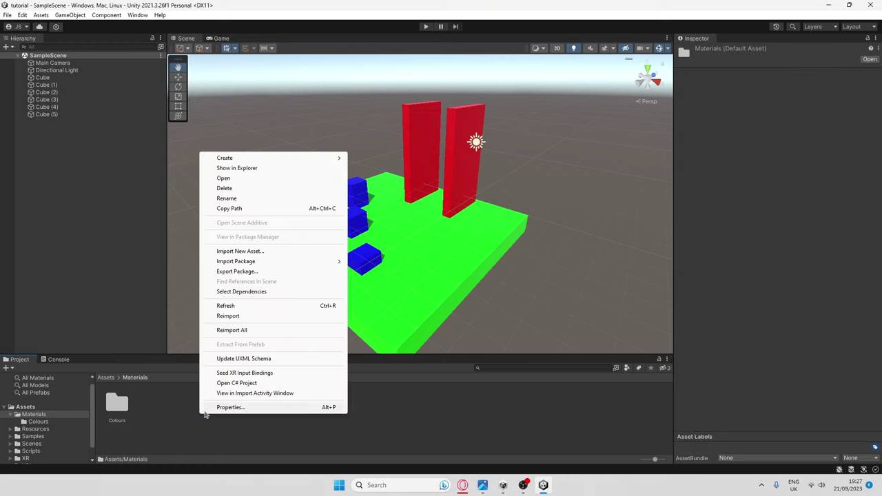
pyautogui.click(252, 253)
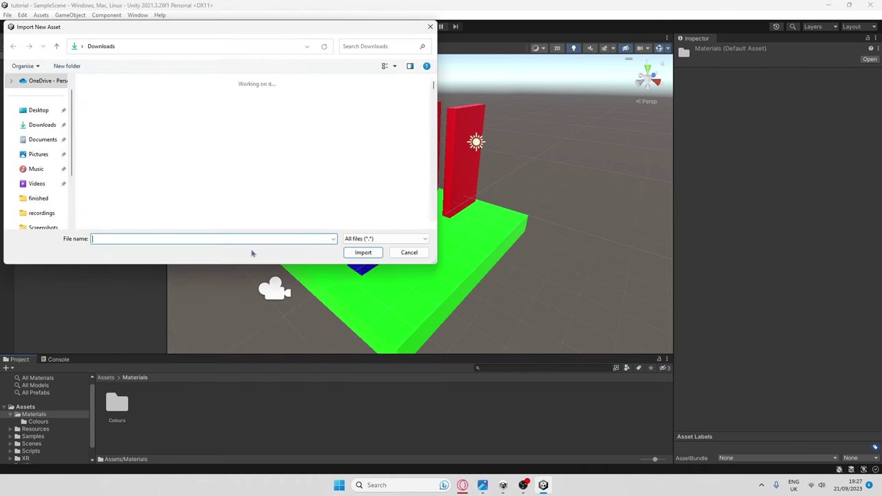
pyautogui.scroll(-1, 185, 158)
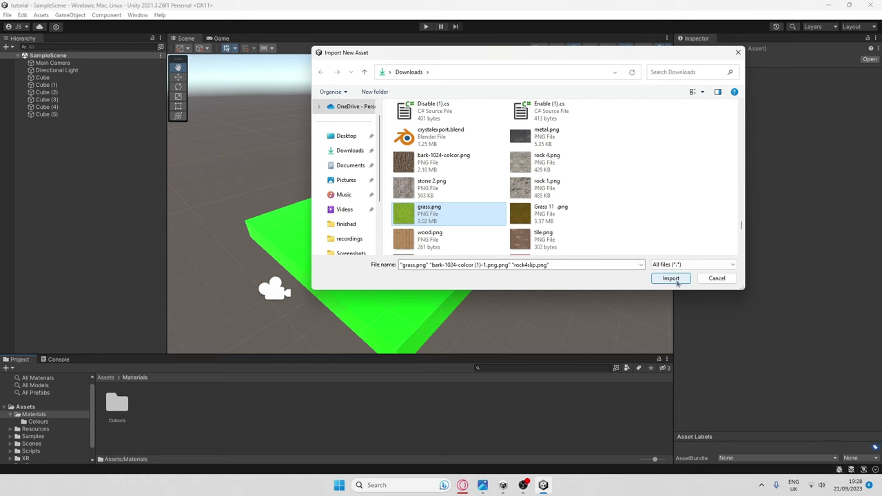
pyautogui.click(677, 282)
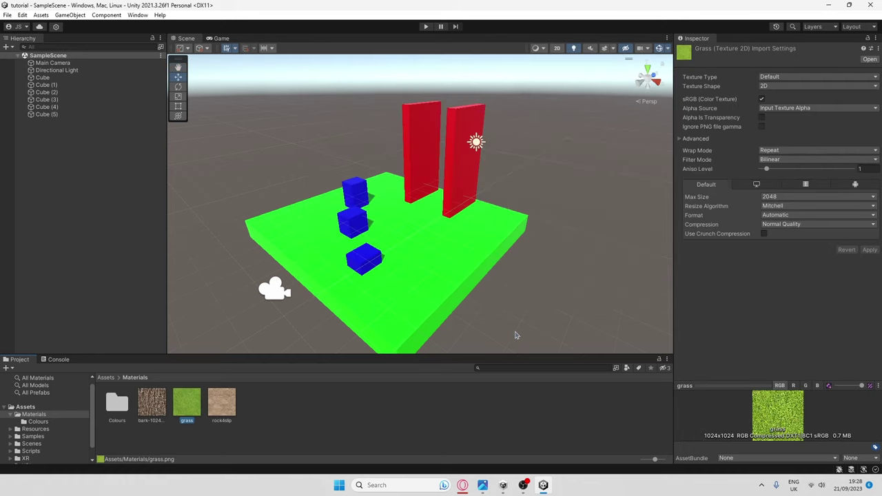
# - Apply the grass texture to the floor, the bark texture to both walls and the rock4slip texture to the three blocks
pyautogui.click(516, 335)
pyautogui.moveTo(509, 291); pyautogui.dragTo(499, 302, button='right')
pyautogui.keyDown('alt'); pyautogui.moveTo(498, 302); pyautogui.dragTo(510, 307); pyautogui.keyUp('alt')
pyautogui.click(197, 401)
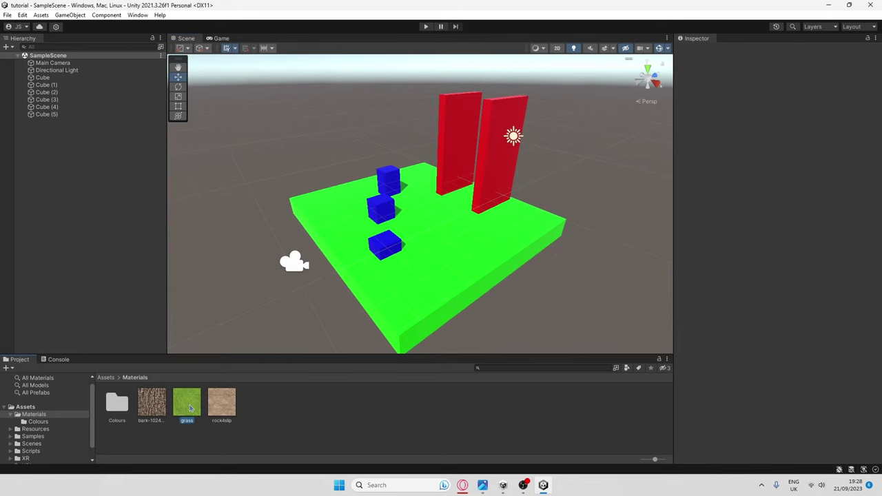
pyautogui.moveTo(196, 401); pyautogui.dragTo(413, 303)
pyautogui.moveTo(414, 305); pyautogui.dragTo(337, 296, button='right')
pyautogui.press('w')
pyautogui.press('d')
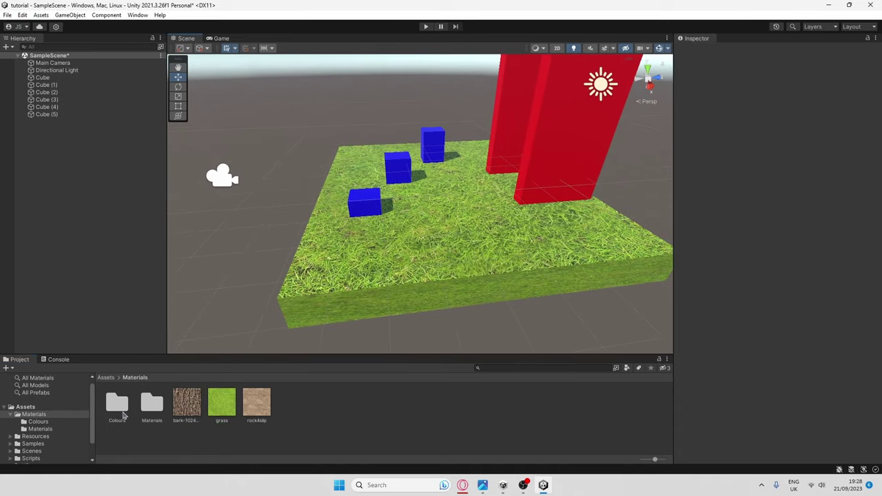
pyautogui.moveTo(197, 413); pyautogui.dragTo(539, 156)
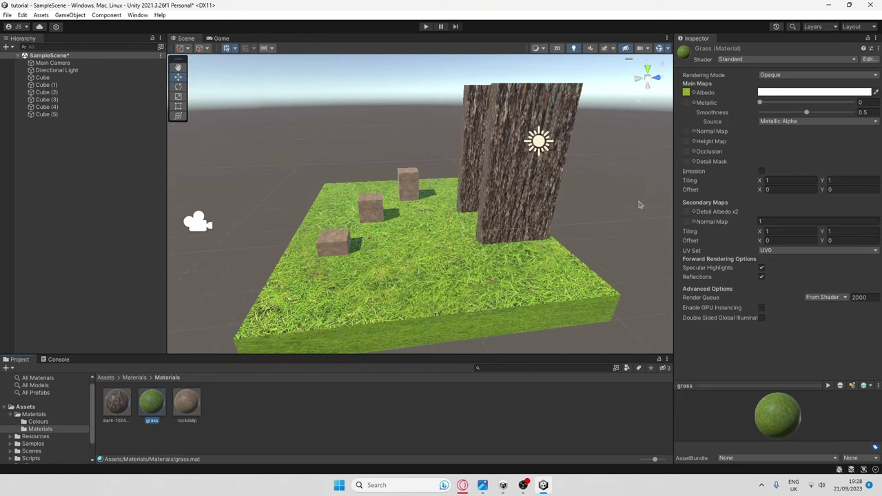
# - Try a main-map tiling of 0.3 in X and Y on the grass material
pyautogui.click(786, 180)
pyautogui.write('3')
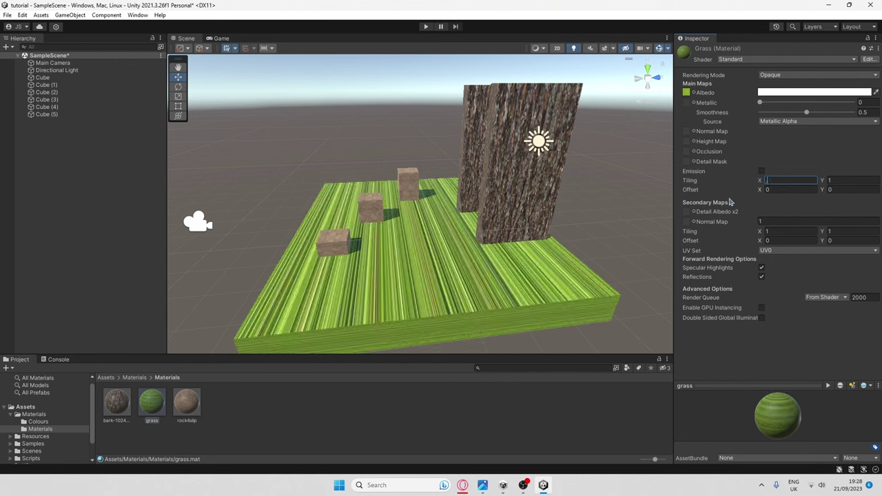
pyautogui.click(833, 183)
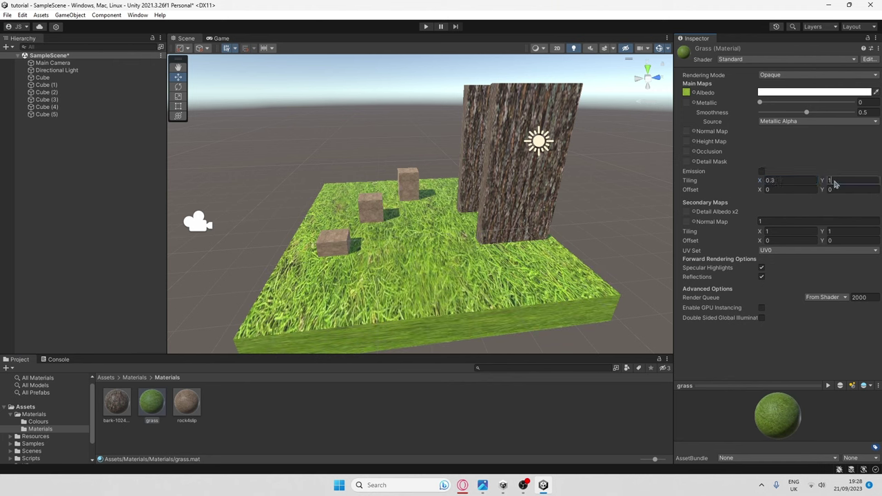
pyautogui.write('.3')
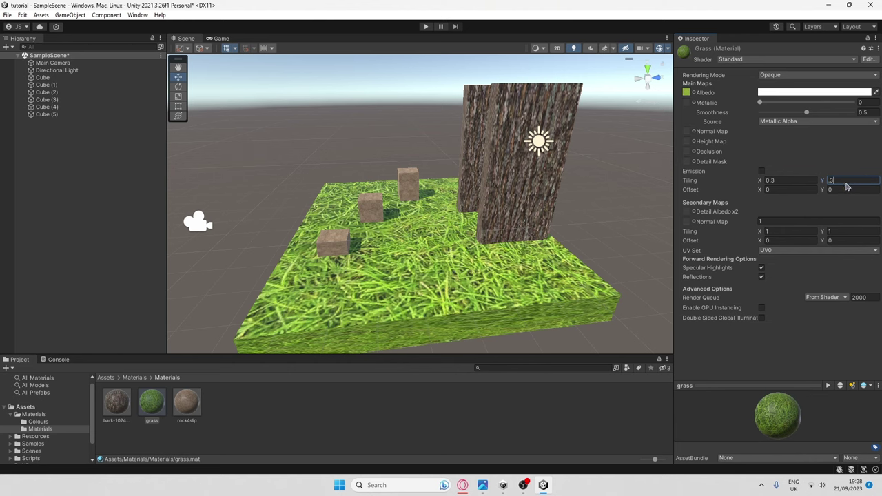
# - Set the grass material's X tiling to 3 for a finer grass pattern on the floor
pyautogui.click(796, 182)
pyautogui.write('3')
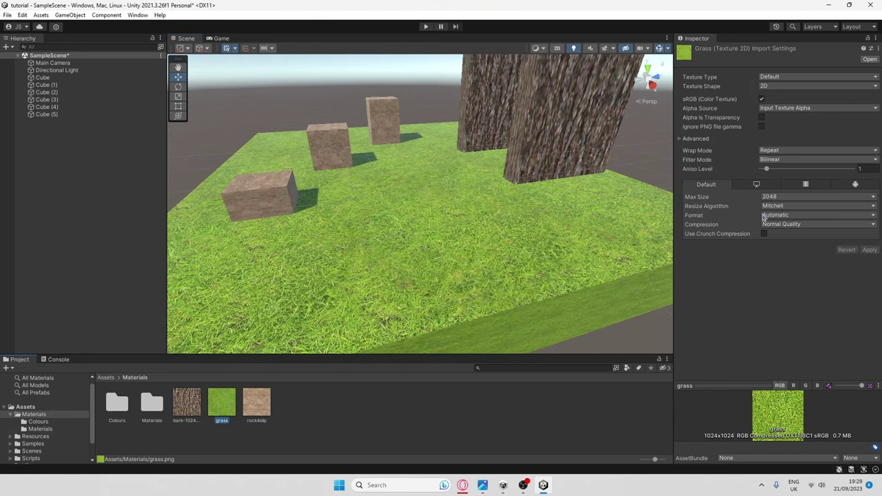
# - Try a maximum size of 64 on the grass texture and apply the import settings
pyautogui.click(792, 198)
pyautogui.click(786, 198)
pyautogui.click(785, 198)
pyautogui.click(781, 216)
pyautogui.click(870, 249)
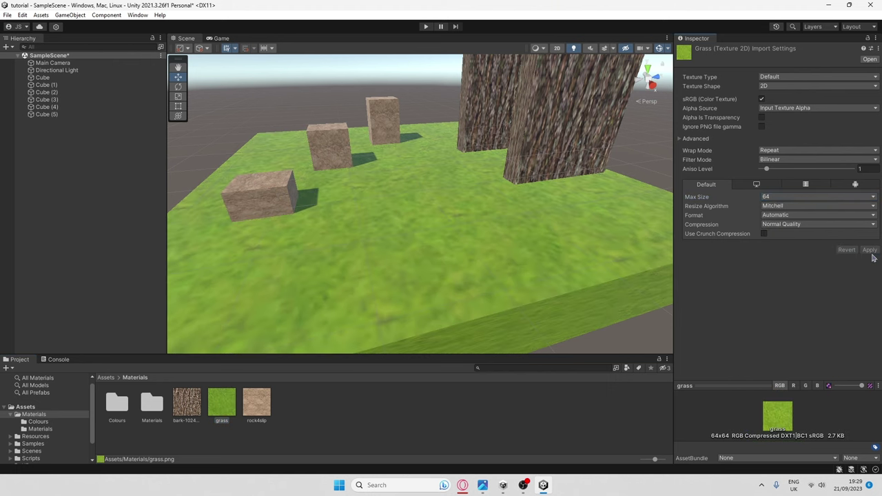
# - Set the grass texture's maximum size to 128 and apply the import settings
pyautogui.click(834, 198)
pyautogui.click(794, 229)
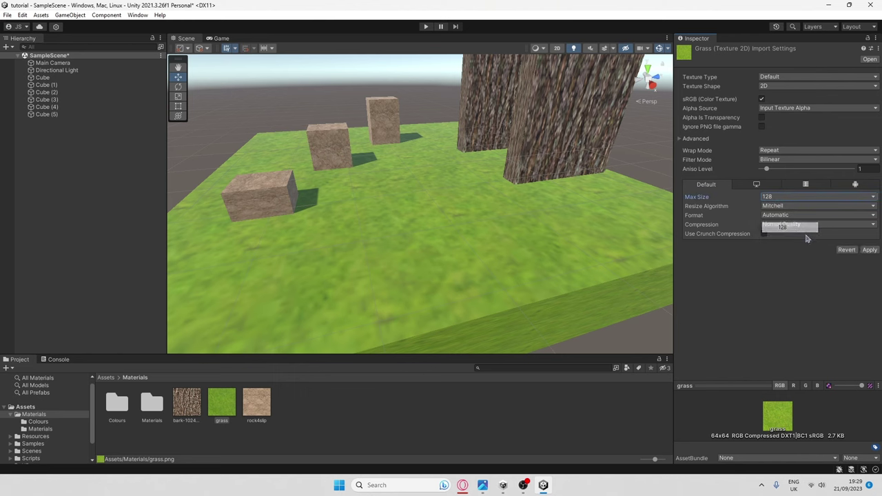
pyautogui.click(865, 250)
# - Change the grass texture's filter mode to Point (no filter) and apply it
pyautogui.moveTo(545, 242); pyautogui.dragTo(551, 276, button='right')
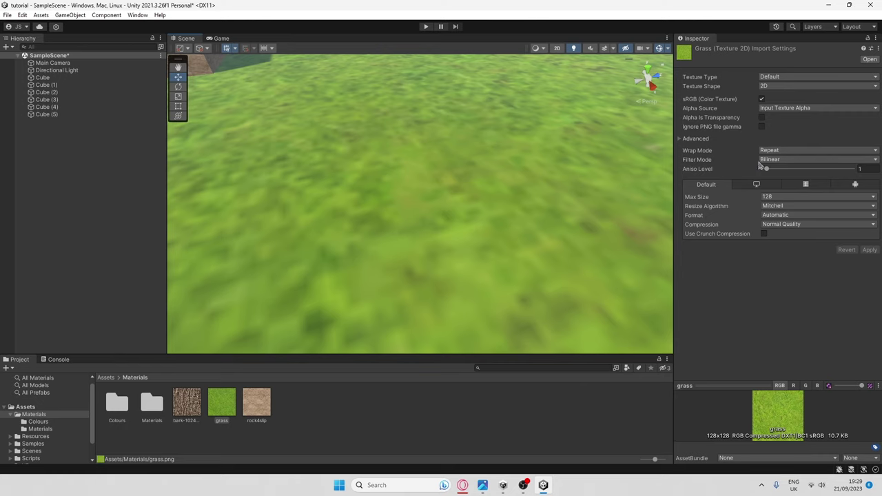
pyautogui.click(769, 161)
pyautogui.click(786, 171)
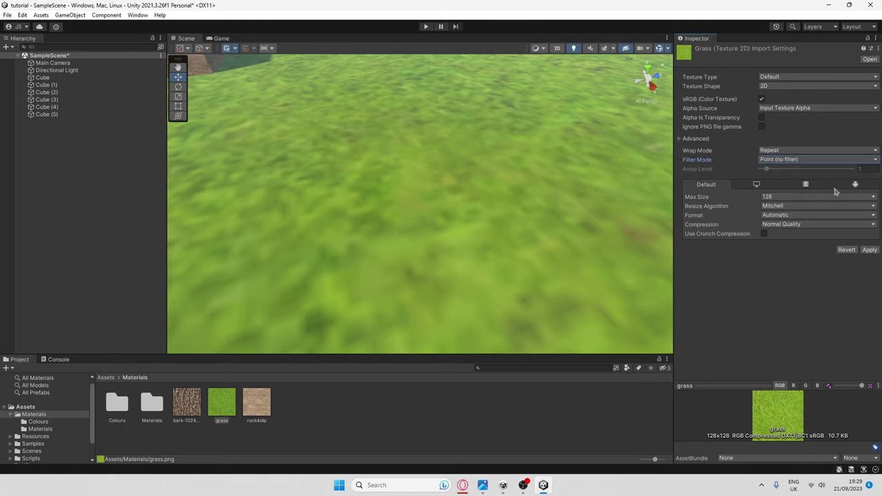
pyautogui.click(870, 250)
pyautogui.moveTo(441, 283); pyautogui.dragTo(407, 221, button='right')
pyautogui.press('s')
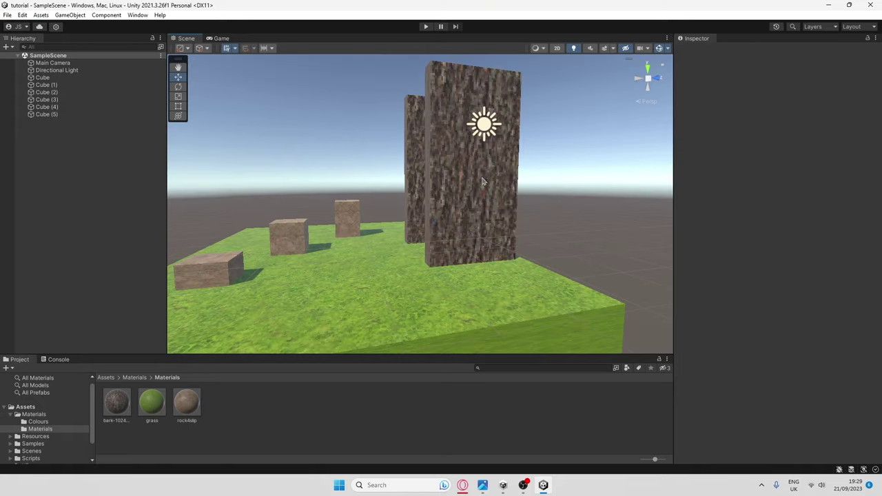
# - Delete the Main Camera from the scene, keeping the Directional Light
pyautogui.moveTo(539, 219); pyautogui.dragTo(518, 213, button='right')
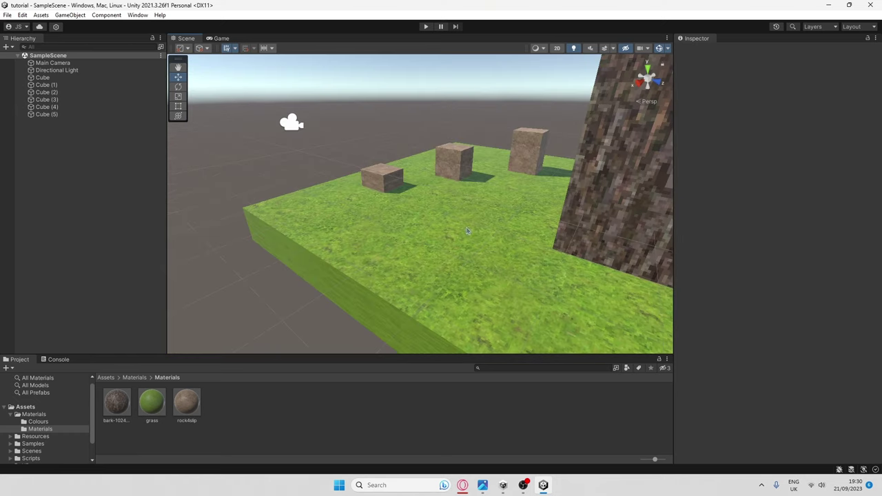
pyautogui.moveTo(430, 197); pyautogui.dragTo(458, 201, button='right')
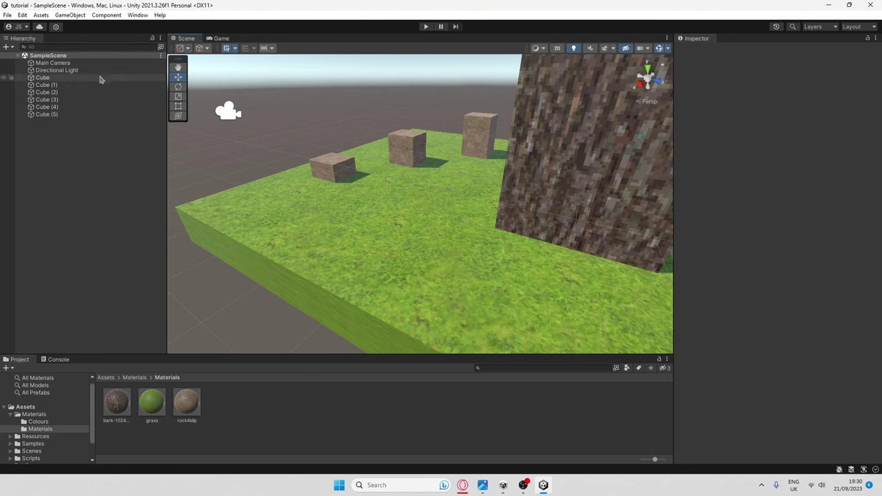
pyautogui.click(65, 63)
pyautogui.keyDown('shift'); pyautogui.click(66, 71); pyautogui.keyUp('shift')
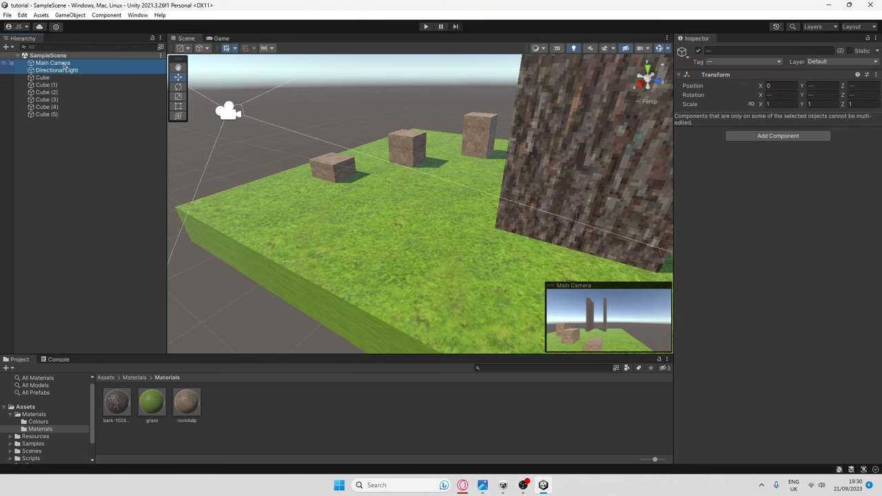
pyautogui.click(64, 63)
pyautogui.press('Delete')
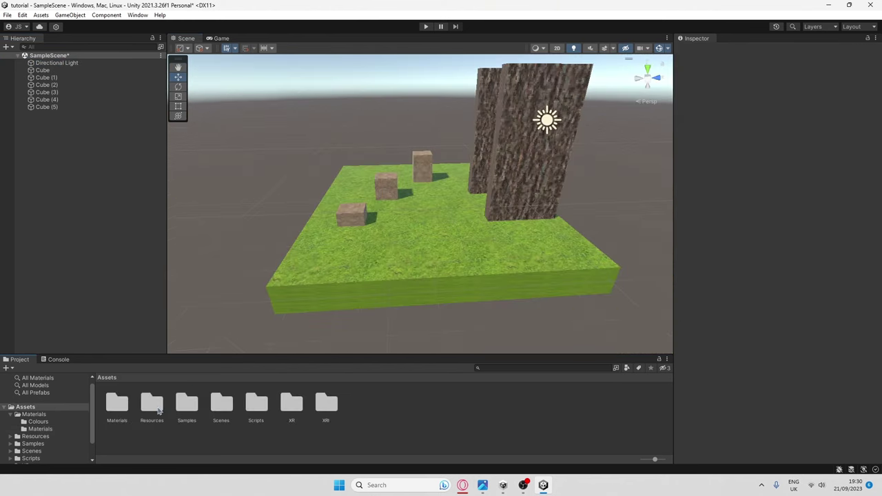
# - Place the Gorilla Rig prefab from Resources/GorillaPrefabs on the grass floor near the blocks and save the scene
pyautogui.doubleClick(185, 403)
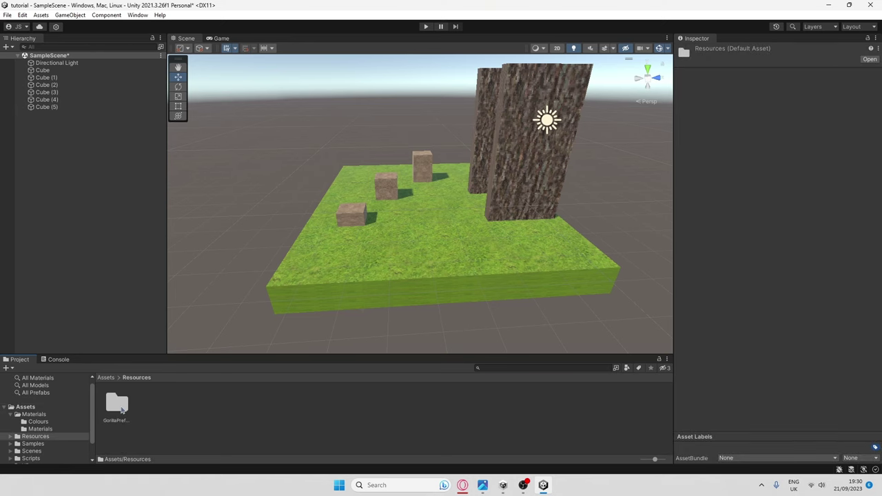
pyautogui.doubleClick(122, 410)
pyautogui.moveTo(121, 410); pyautogui.dragTo(404, 180)
pyautogui.scroll(2, 404, 231)
pyautogui.moveTo(405, 182); pyautogui.dragTo(354, 225, button='right')
pyautogui.press('w')
pyautogui.press('w')
pyautogui.press('s')
pyautogui.hotkey('ctrl', 's')
# - Try scaling the Gorilla Rig up uniformly to about 1.94, and undo the scaling
pyautogui.press('r')
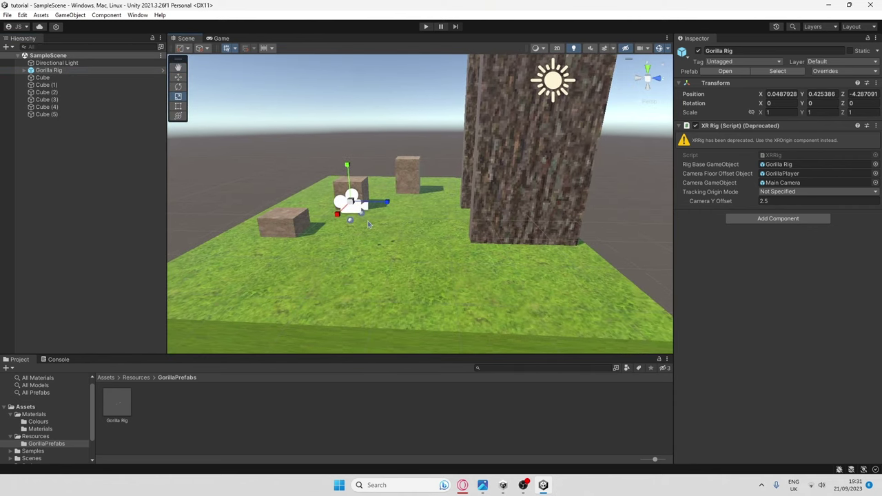
pyautogui.moveTo(351, 202)
pyautogui.mouseDown()
pyautogui.moveTo(372, 197)
pyautogui.moveTo(346, 195)
pyautogui.moveTo(360, 199)
pyautogui.mouseUp()
pyautogui.hotkey('ctrl', 'z')
pyautogui.hotkey('ctrl', 'z')
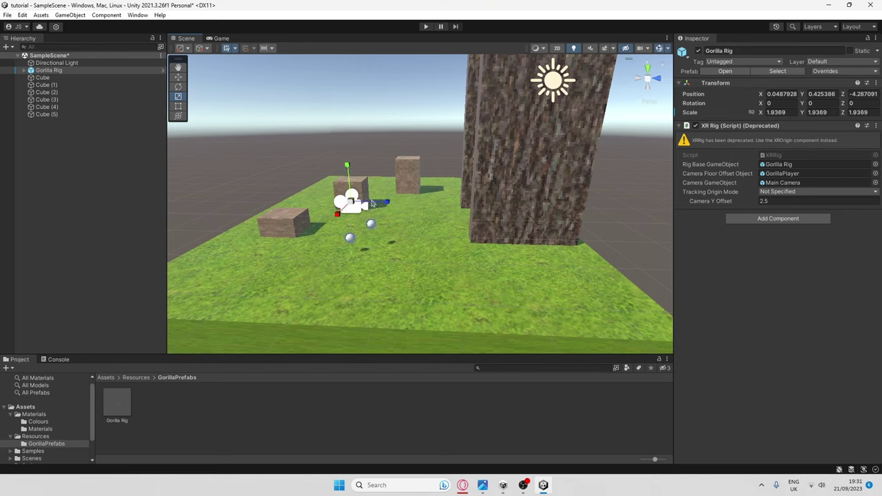
# - Create an empty object in the scene and name it Map
pyautogui.click(122, 168)
pyautogui.rightClick(104, 162)
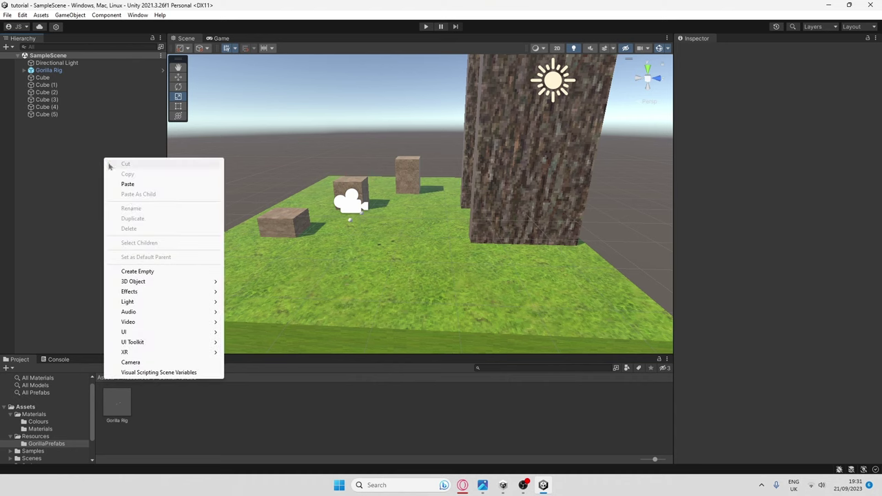
pyautogui.click(159, 269)
pyautogui.write('Map')
pyautogui.press('Return')
# - Make all six cubes, from Cube to Cube (5), children of the Map object
pyautogui.click(83, 78)
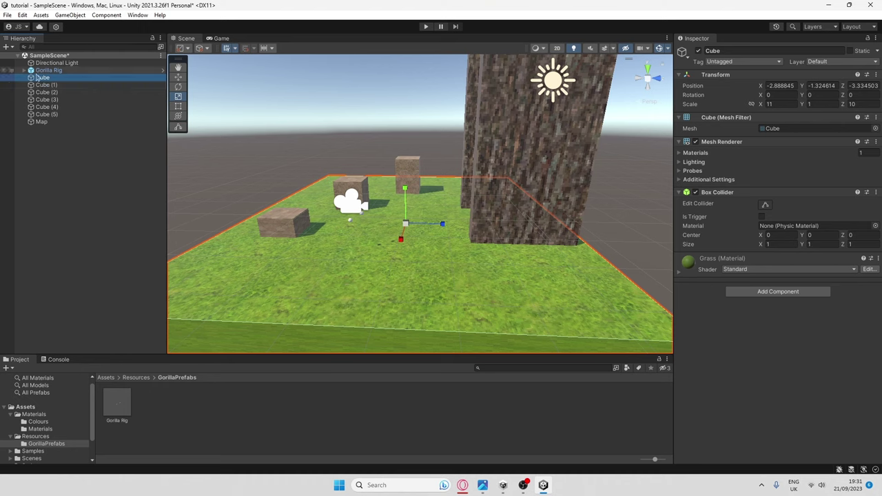
pyautogui.keyDown('shift'); pyautogui.click(55, 115); pyautogui.keyUp('shift')
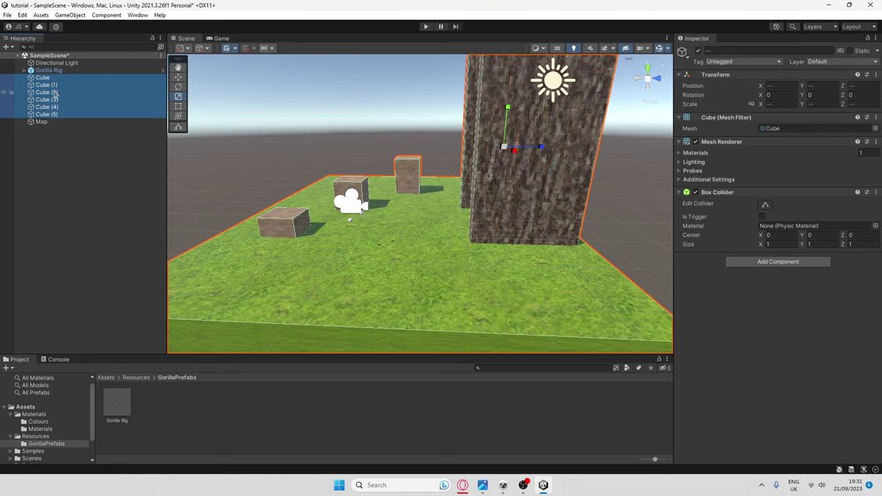
pyautogui.moveTo(39, 123); pyautogui.dragTo(41, 123)
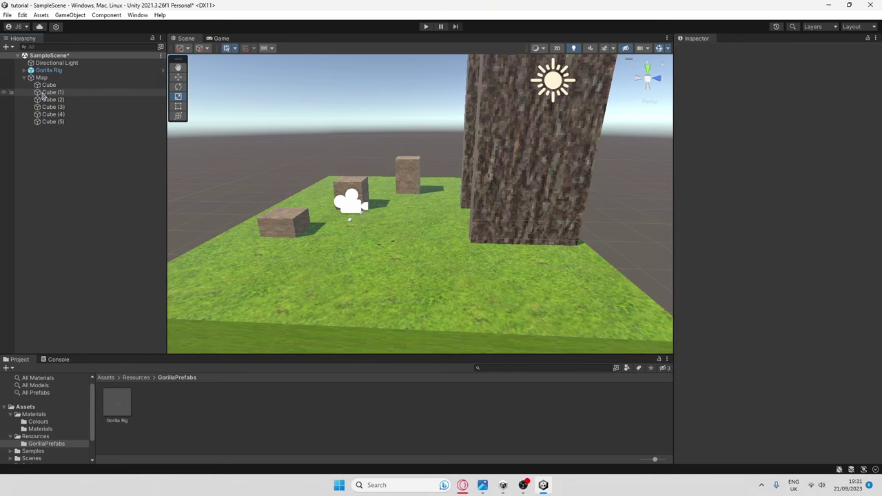
# - Try transforming the whole Map object and a group of its cubes from Cube (1) to Cube (4)
pyautogui.click(42, 78)
pyautogui.moveTo(419, 205)
pyautogui.mouseDown()
pyautogui.moveTo(451, 183)
pyautogui.moveTo(414, 207)
pyautogui.mouseUp()
pyautogui.click(57, 92)
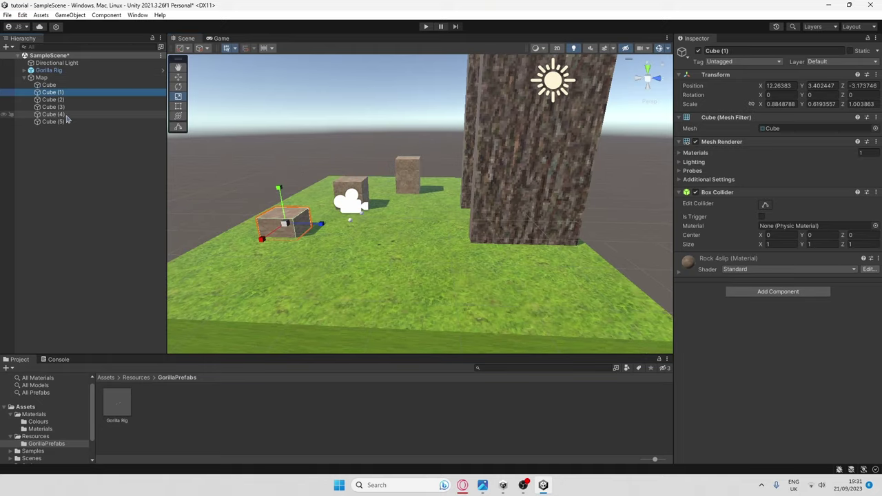
pyautogui.keyDown('shift'); pyautogui.click(66, 114); pyautogui.keyUp('shift')
pyautogui.moveTo(532, 160); pyautogui.dragTo(557, 147)
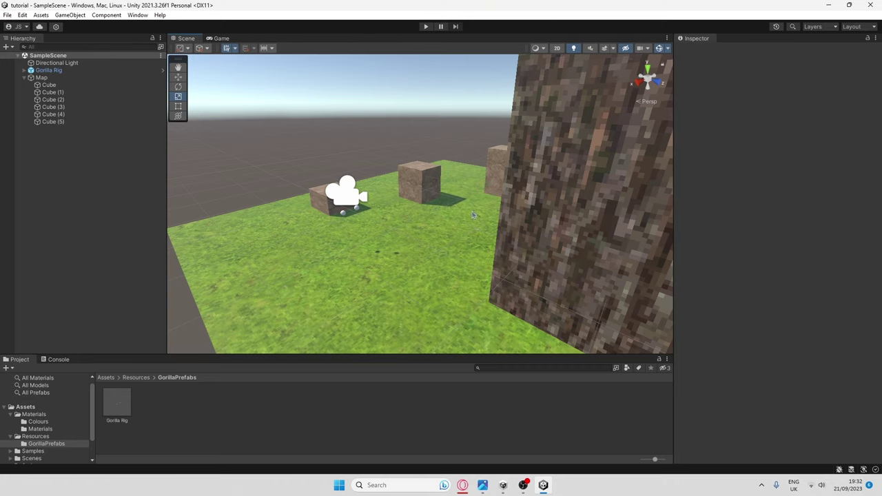
# - Run the scene in play mode and show it in the Scene view with gizmos hidden
pyautogui.moveTo(475, 216); pyautogui.dragTo(445, 206, button='right')
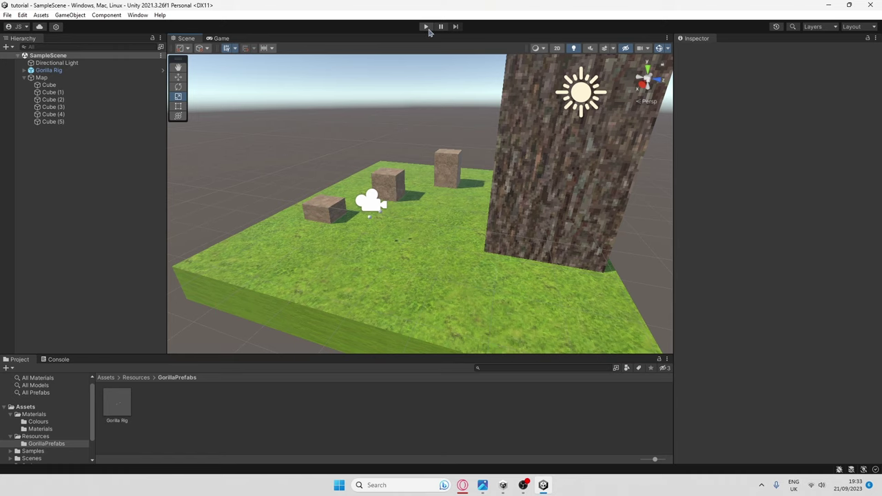
pyautogui.click(425, 28)
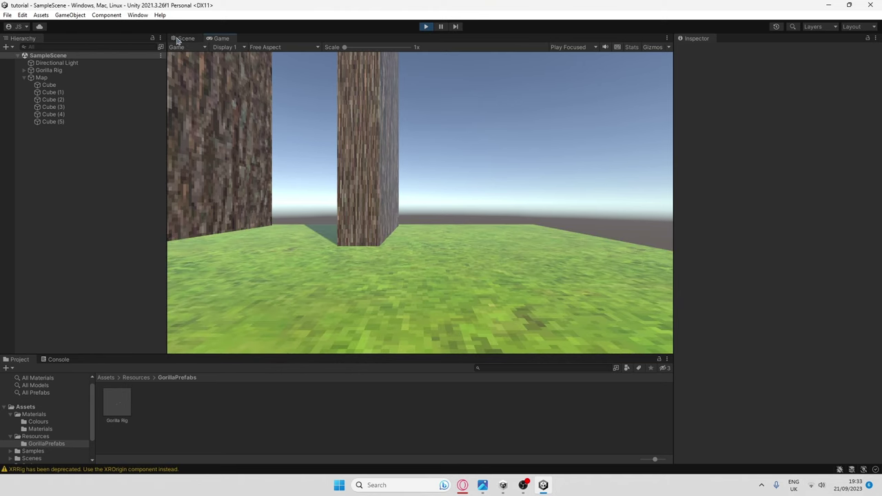
pyautogui.click(184, 39)
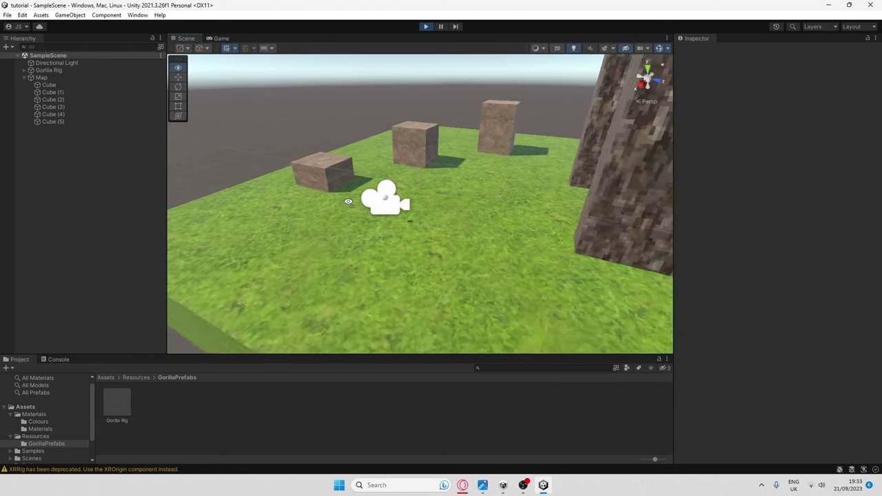
pyautogui.click(660, 49)
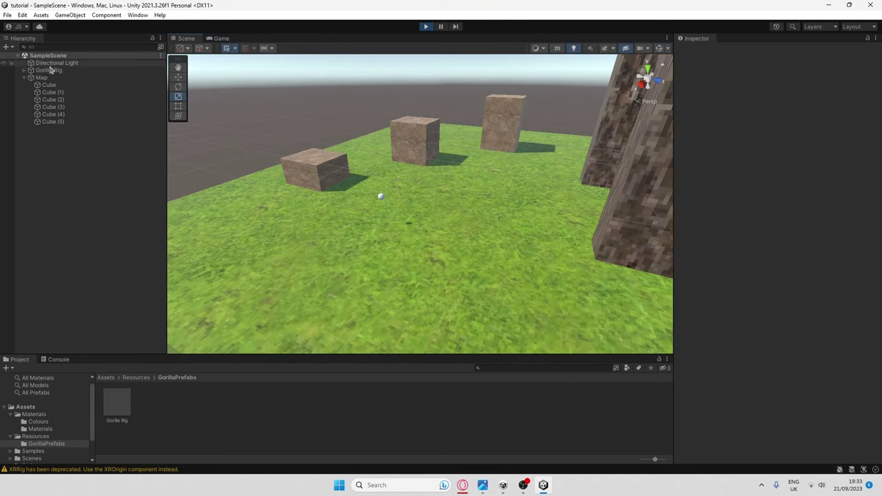
# - Expand the Gorilla Rig and GorillaPlayer, select the left hand controller and move it downwards to test the locomotion
pyautogui.click(25, 71)
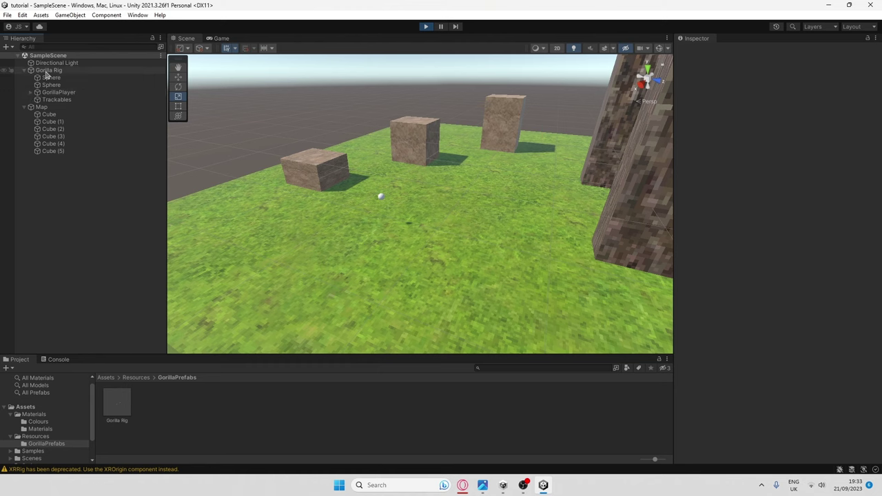
pyautogui.click(46, 71)
pyautogui.click(37, 92)
pyautogui.click(66, 108)
pyautogui.click(178, 77)
pyautogui.moveTo(399, 187); pyautogui.dragTo(392, 186, button='right')
pyautogui.moveTo(396, 197)
pyautogui.mouseDown()
pyautogui.moveTo(408, 199)
pyautogui.moveTo(400, 220)
pyautogui.moveTo(396, 207)
pyautogui.mouseUp()
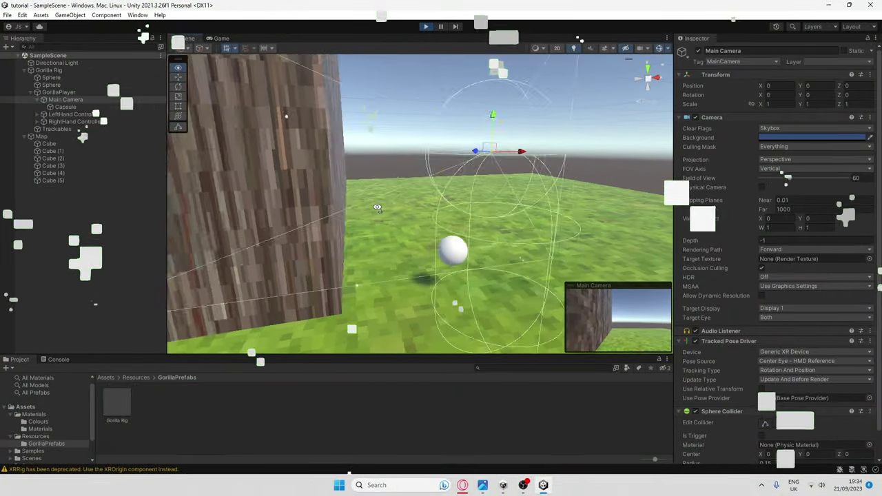
# - Focus on the left hand controller, then select the right hand controller and move it along its X axis to test the locomotion
pyautogui.moveTo(378, 207); pyautogui.dragTo(338, 205, button='right')
pyautogui.doubleClick(90, 114)
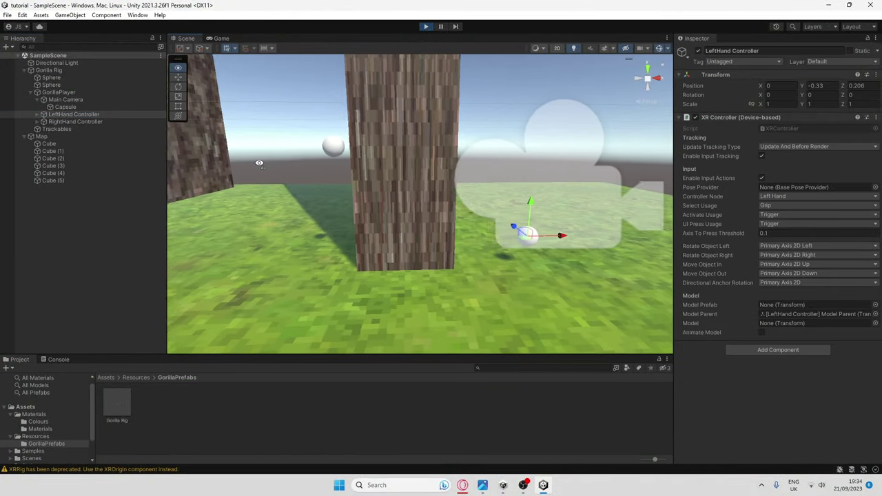
pyautogui.click(119, 122)
pyautogui.moveTo(379, 147); pyautogui.dragTo(490, 148)
pyautogui.moveTo(491, 148); pyautogui.dragTo(460, 165, button='right')
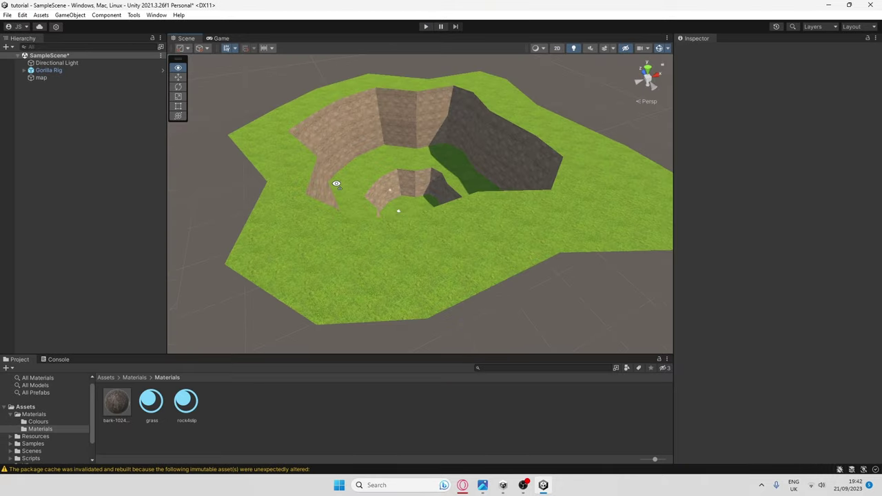
# - Set the Directional Light's rotation to 90 on X and 0 on Y so it shines straight down on the map
pyautogui.keyDown('alt'); pyautogui.moveTo(337, 183); pyautogui.dragTo(169, 176); pyautogui.keyUp('alt')
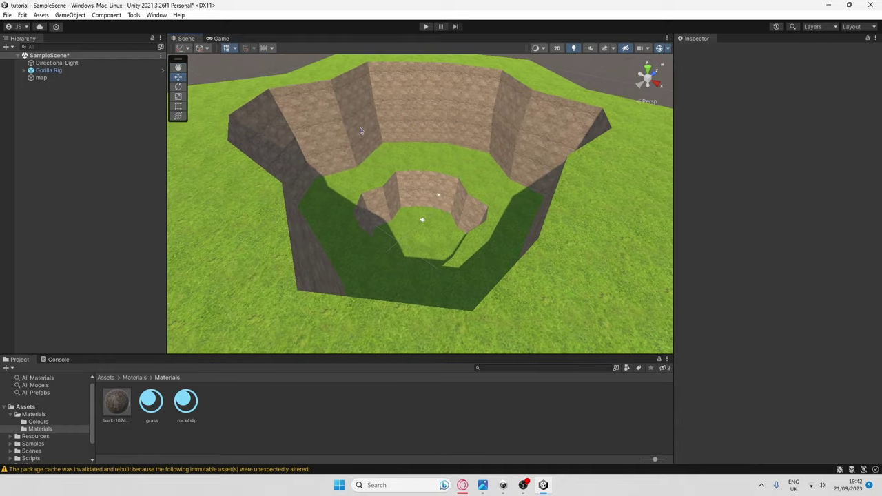
pyautogui.click(57, 62)
pyautogui.click(775, 94)
pyautogui.write('0')
pyautogui.click(813, 95)
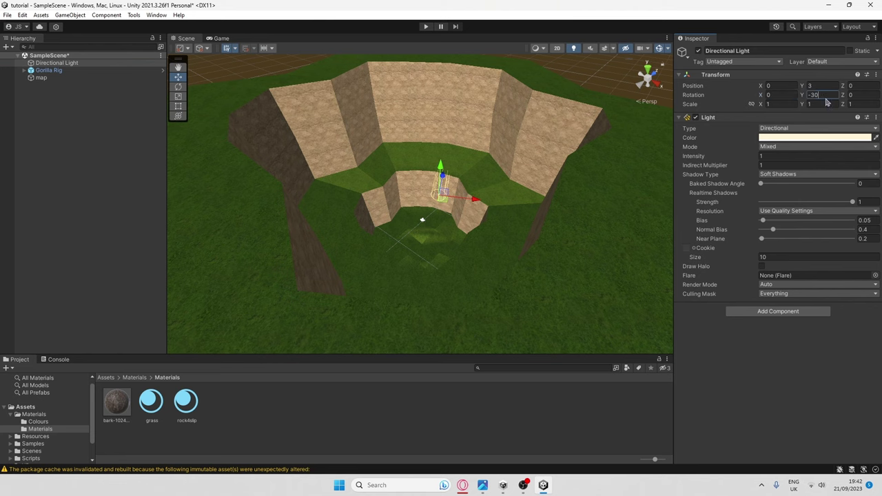
pyautogui.write('0')
pyautogui.click(791, 94)
pyautogui.write('90')
pyautogui.moveTo(463, 171); pyautogui.dragTo(413, 222, button='right')
pyautogui.click(404, 104)
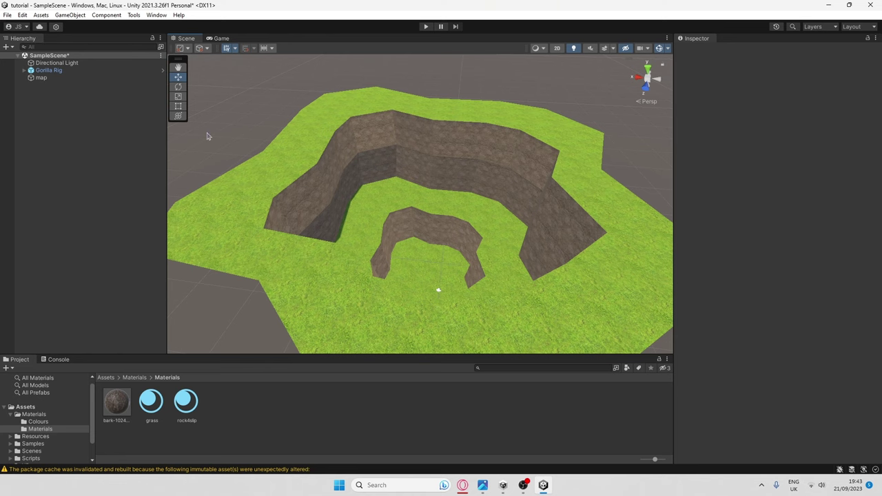
# - Select the map object and examine its ProBuilder mesh from another angle
pyautogui.click(43, 79)
pyautogui.moveTo(450, 178); pyautogui.dragTo(413, 197, button='right')
pyautogui.keyDown('alt'); pyautogui.moveTo(413, 198); pyautogui.dragTo(482, 198); pyautogui.keyUp('alt')
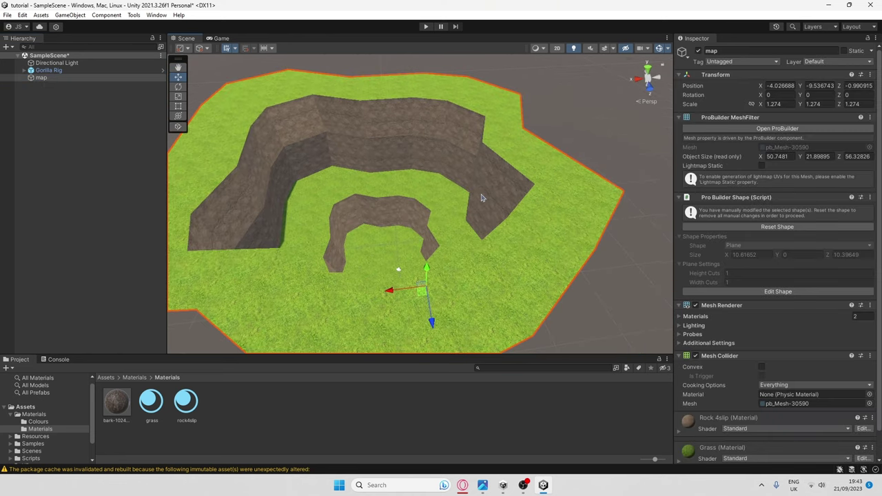